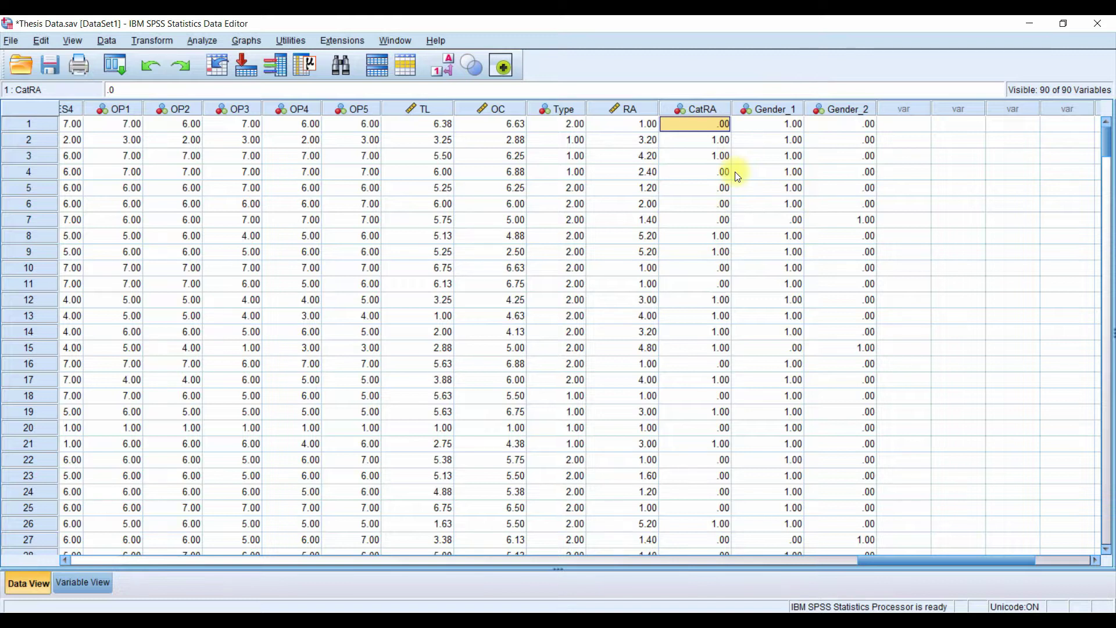
Examine how RA scores are coded into CatRA and how the Gender_1 dummy variable is coded across the first rows.
click(673, 140)
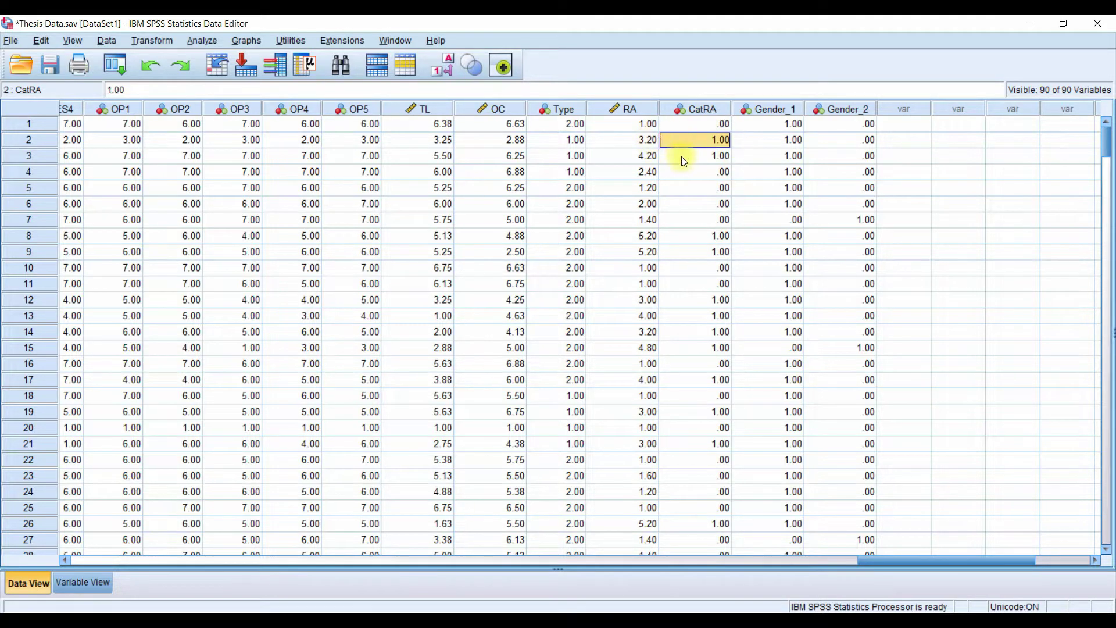
click(682, 158)
click(692, 176)
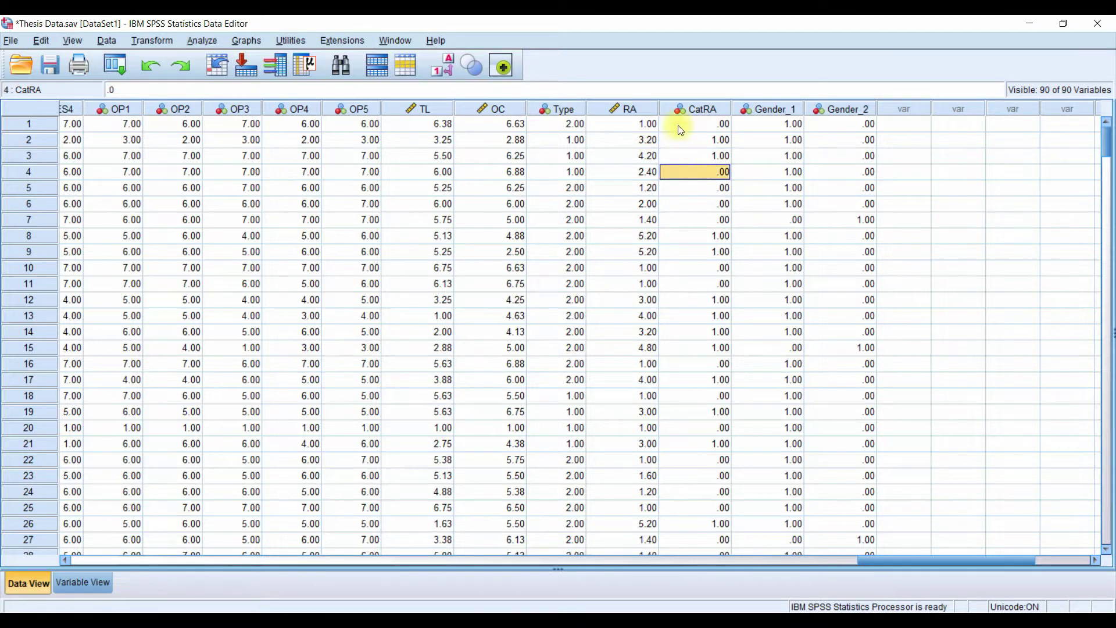
click(631, 110)
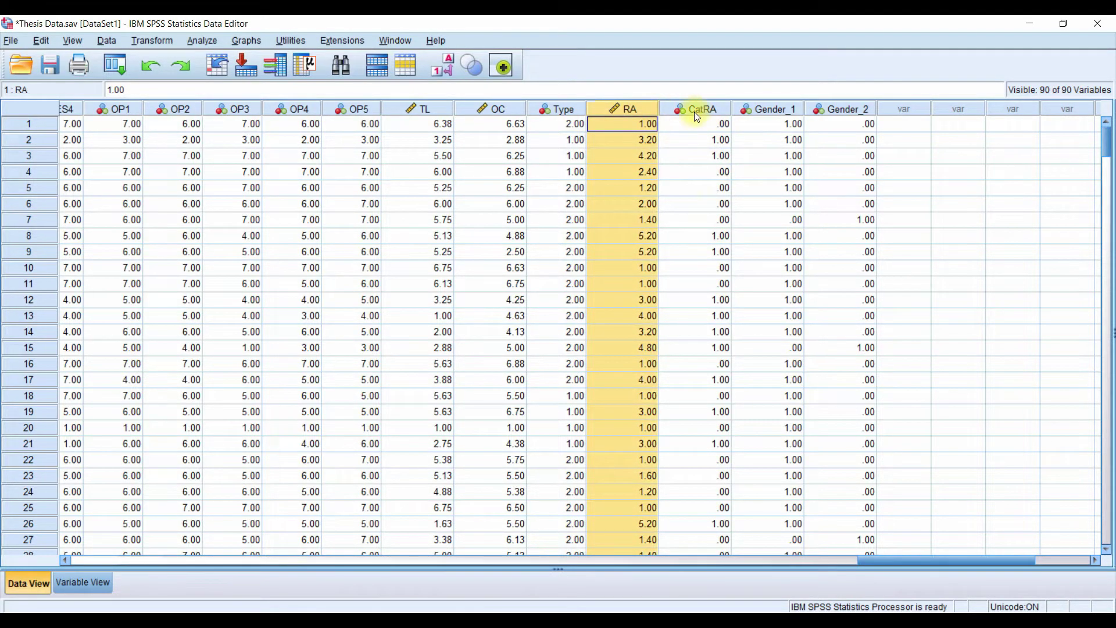
click(697, 110)
click(624, 109)
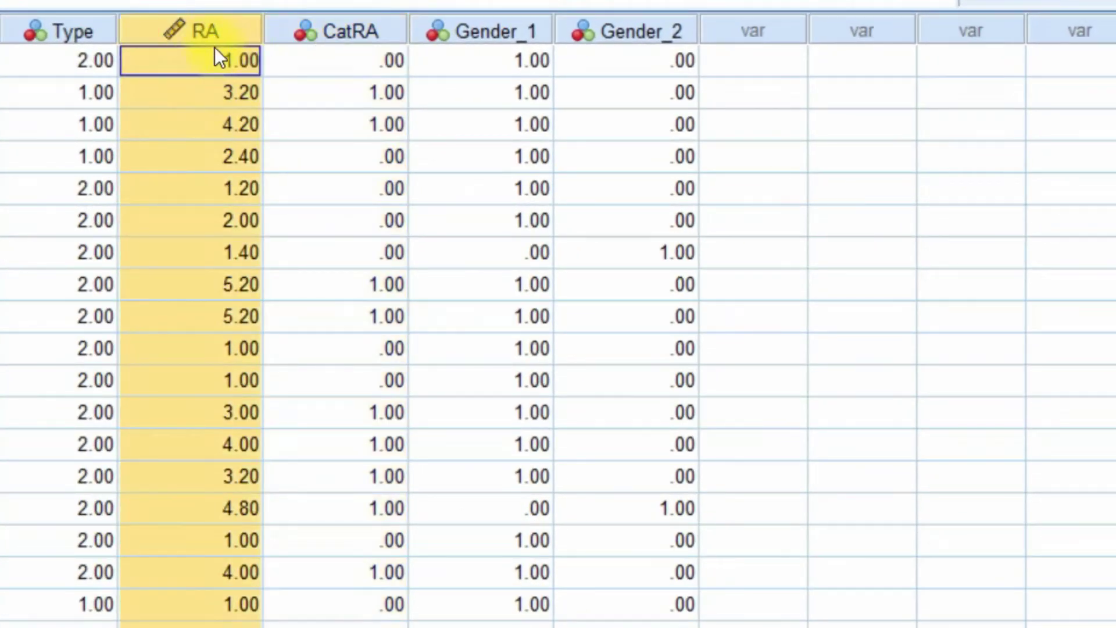
click(348, 62)
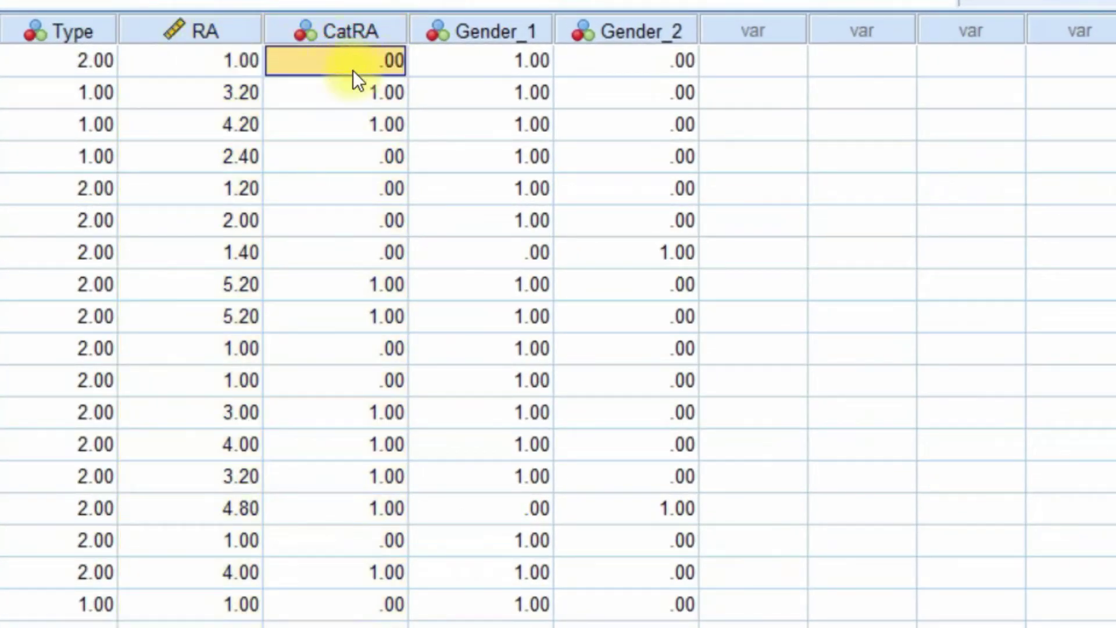
click(340, 105)
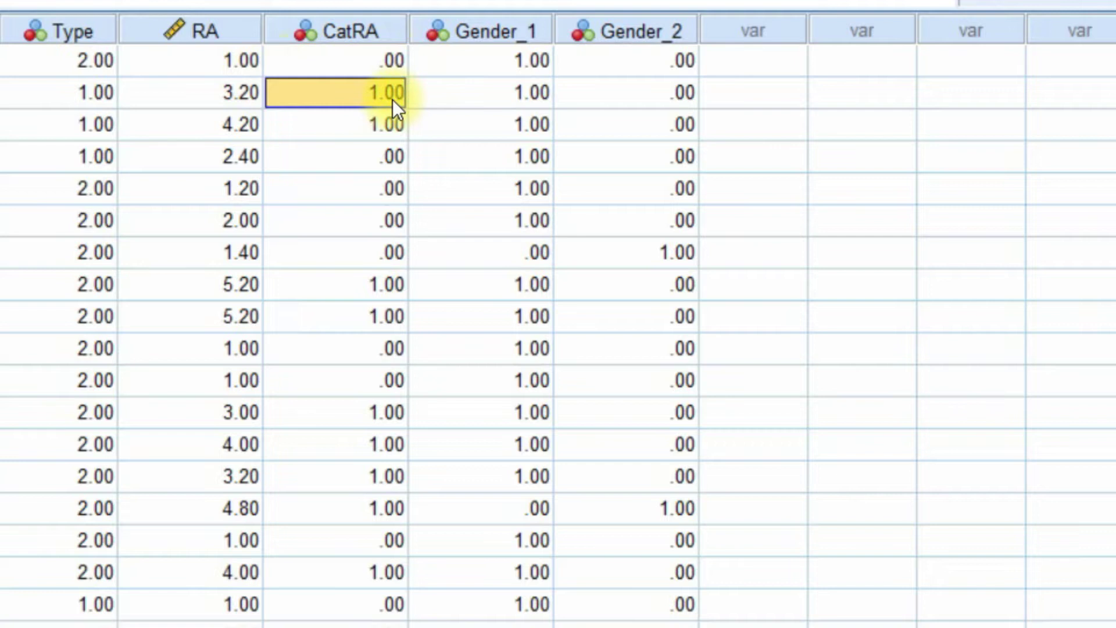
click(518, 32)
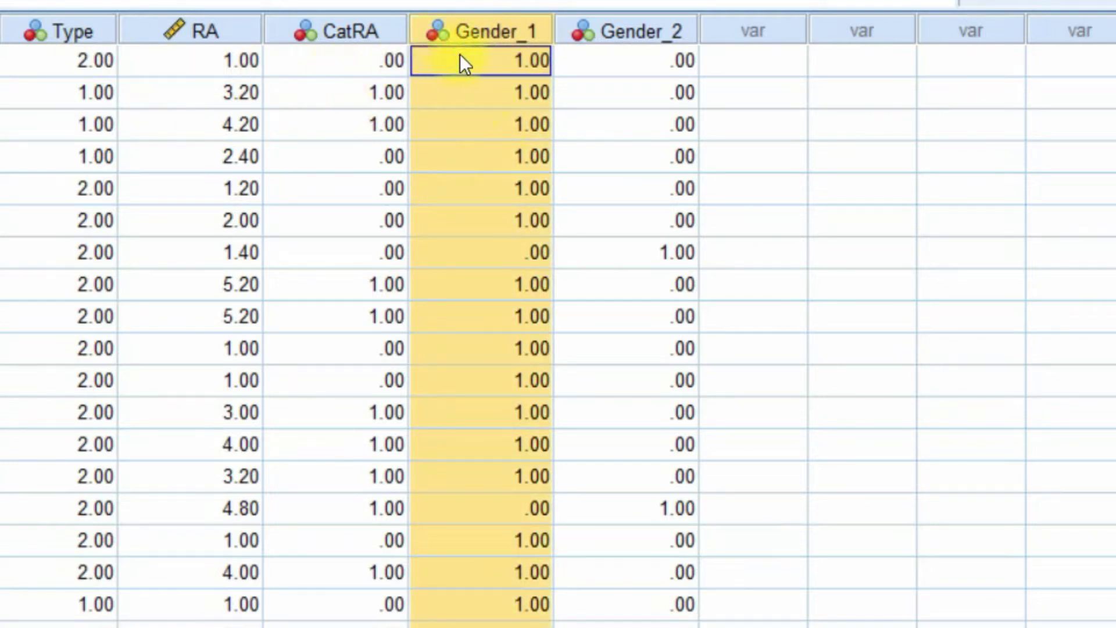
click(547, 61)
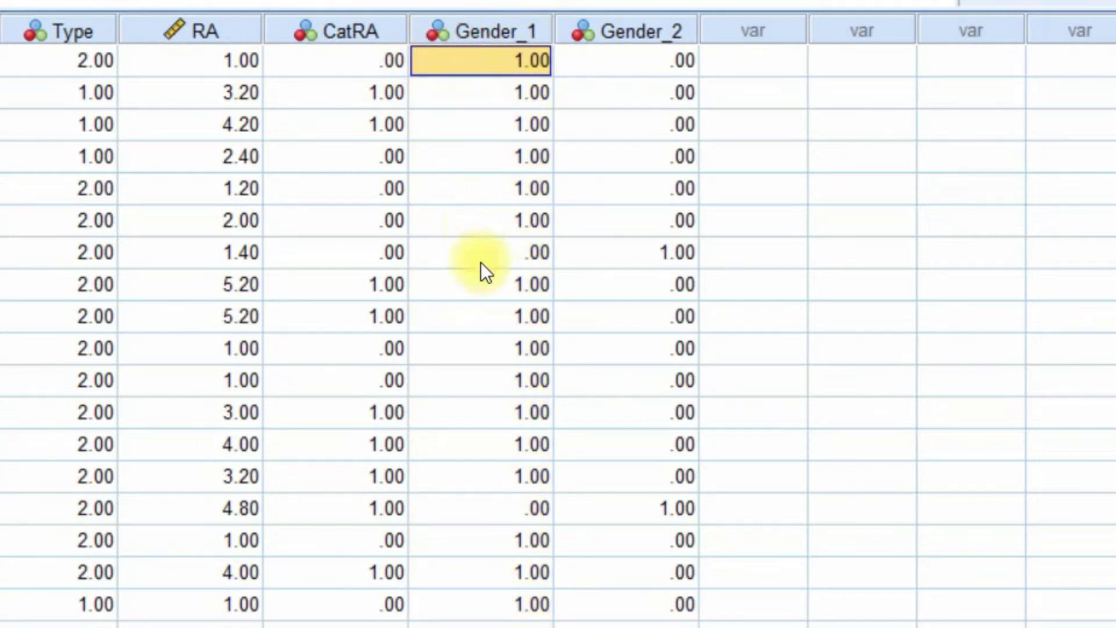
click(542, 250)
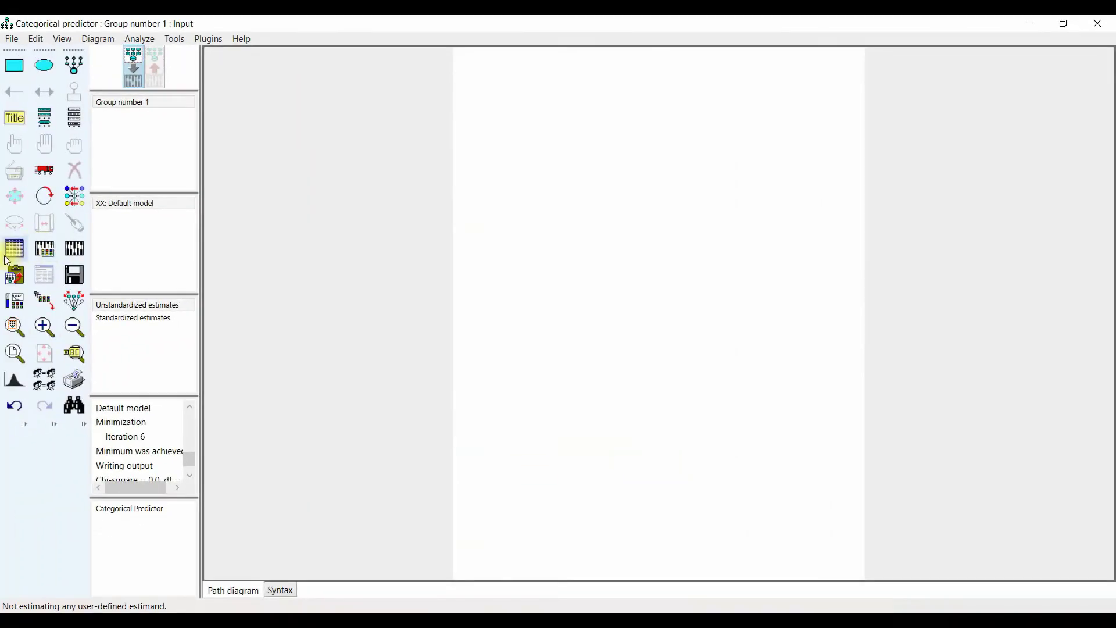
In Amos, check that Thesis Data.sav is the data file assigned to Group number 1.
click(8, 255)
click(507, 296)
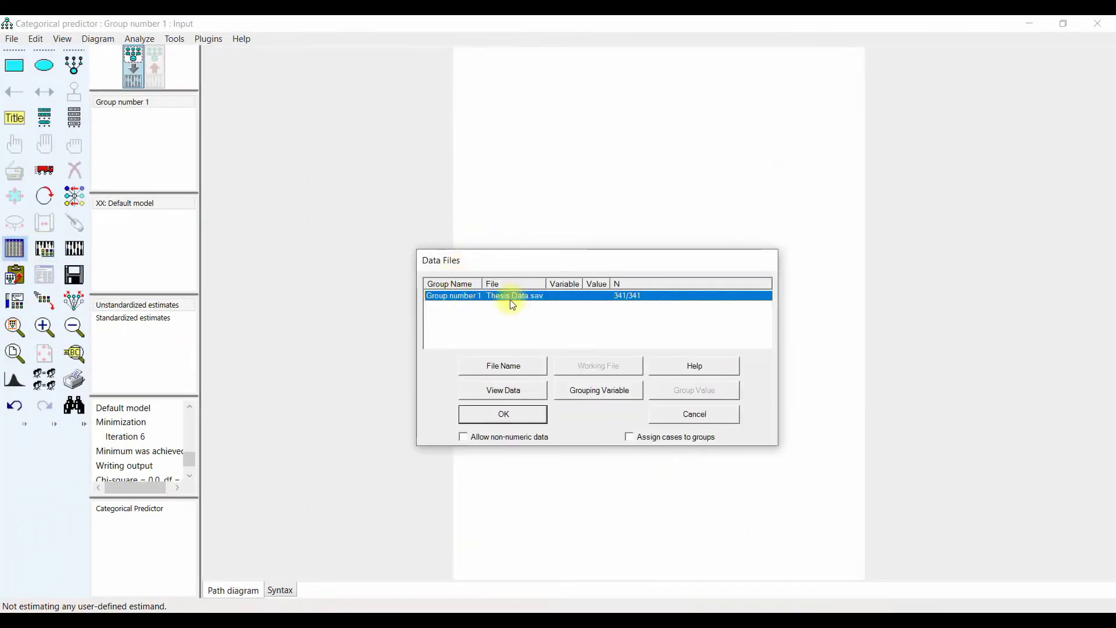
click(504, 414)
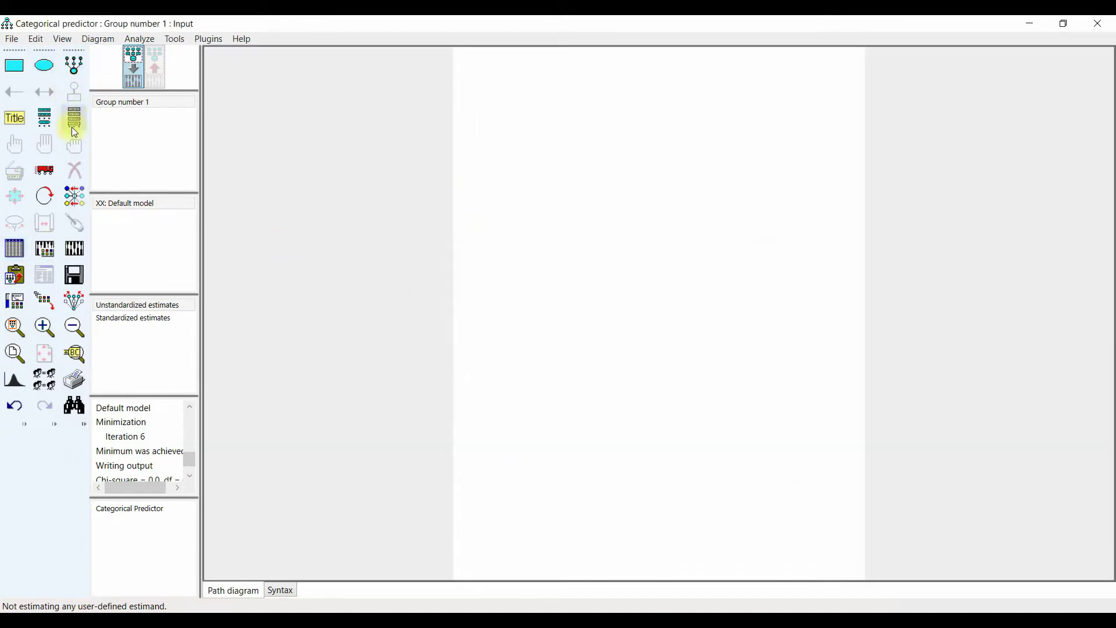
Place the dataset variables OC and CatRA on the path diagram, with CatRA to the left of OC.
click(72, 127)
scroll(925, 138, down, 15)
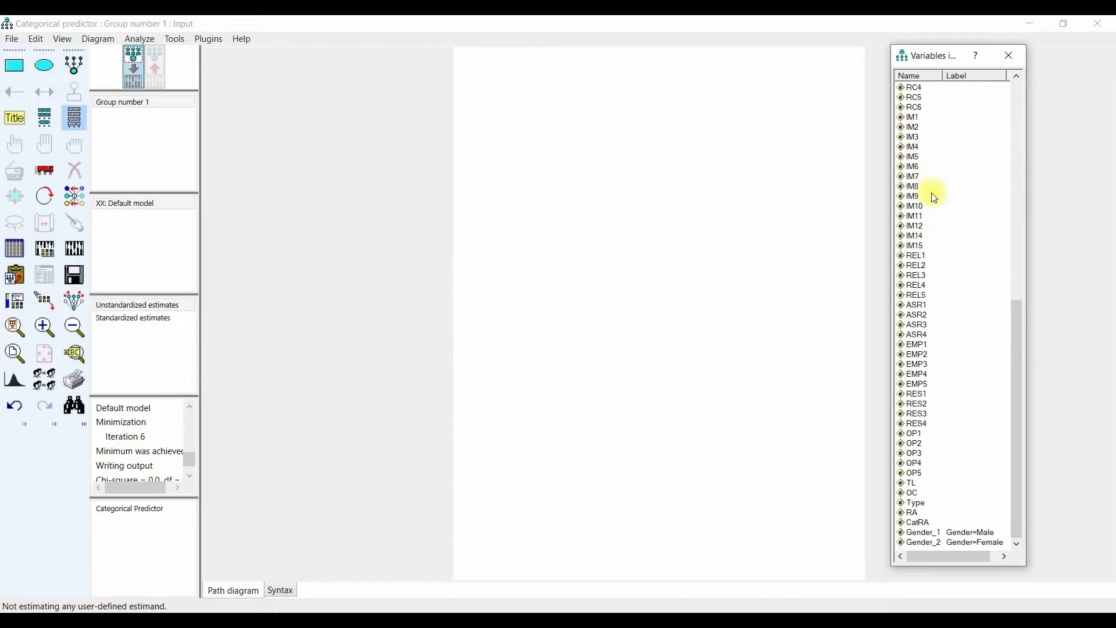
click(916, 495)
drag(915, 499, 788, 277)
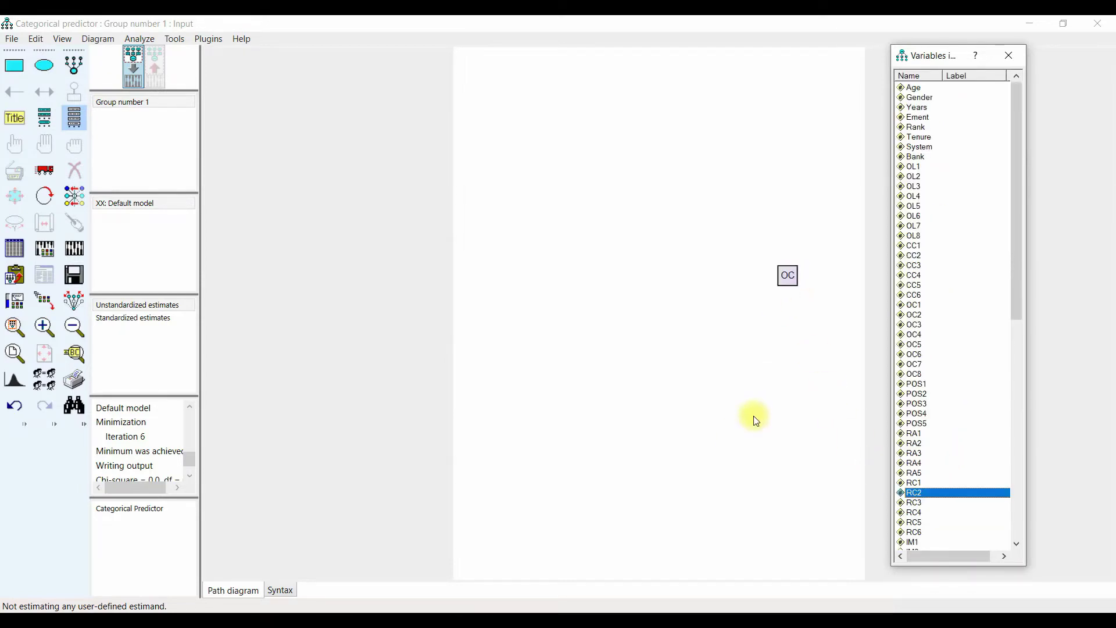
scroll(1021, 468, down, 14)
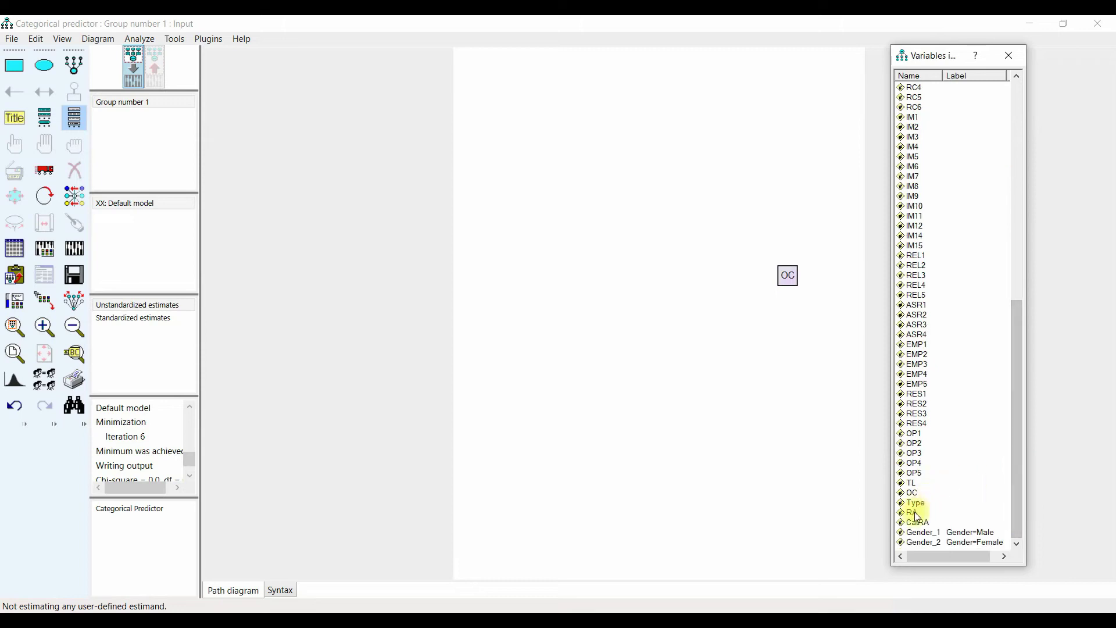
click(917, 514)
drag(919, 522, 661, 277)
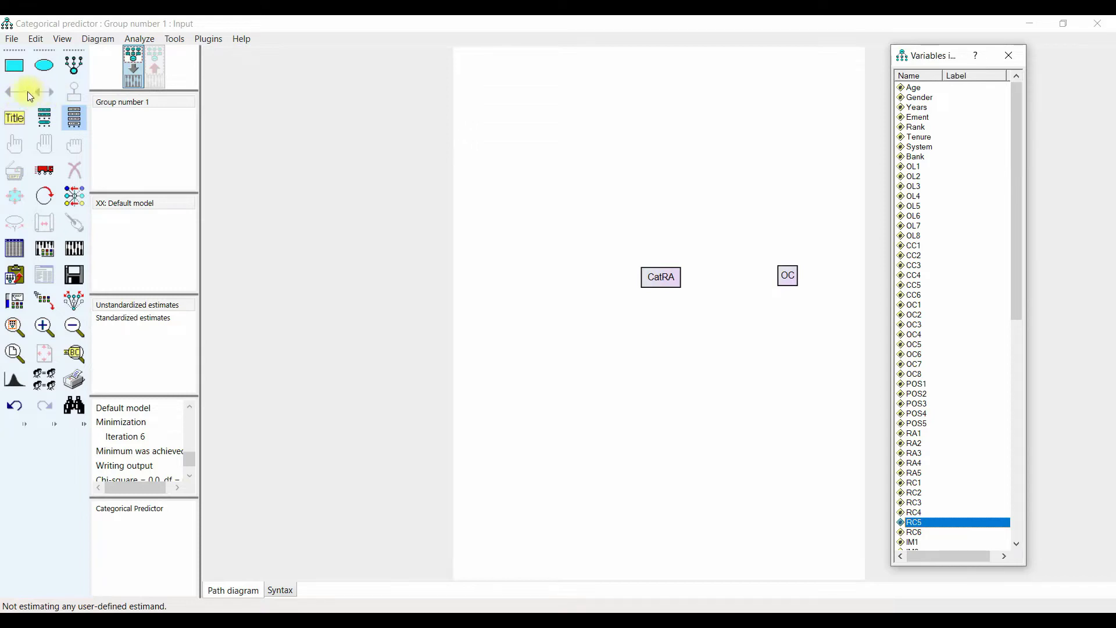
Draw a single-headed regression path from CatRA to OC.
click(133, 69)
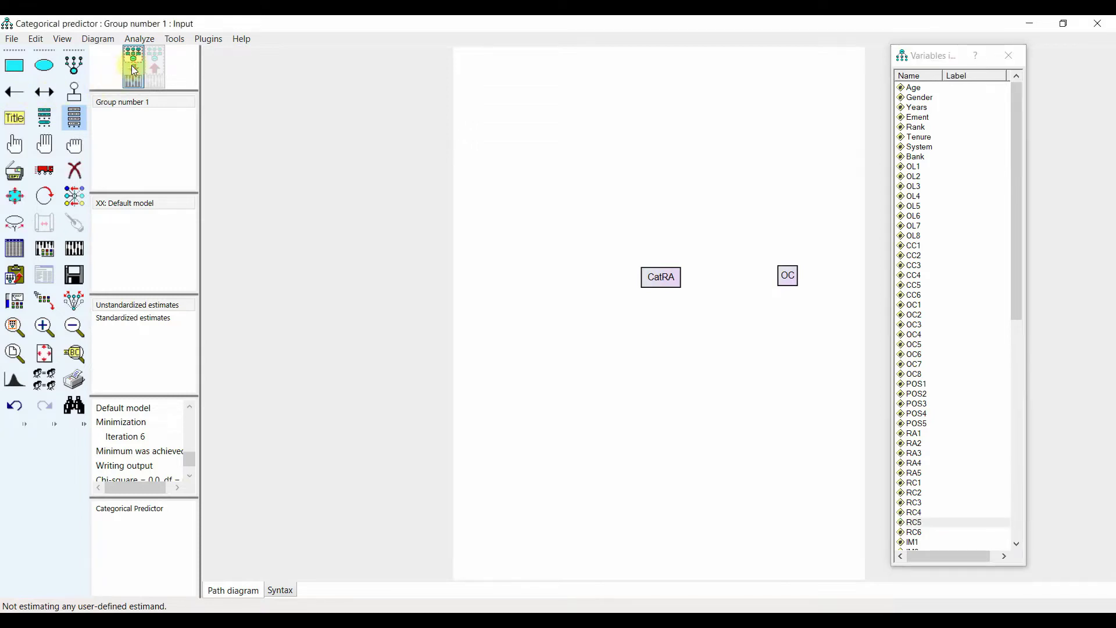
click(17, 96)
drag(669, 278, 789, 279)
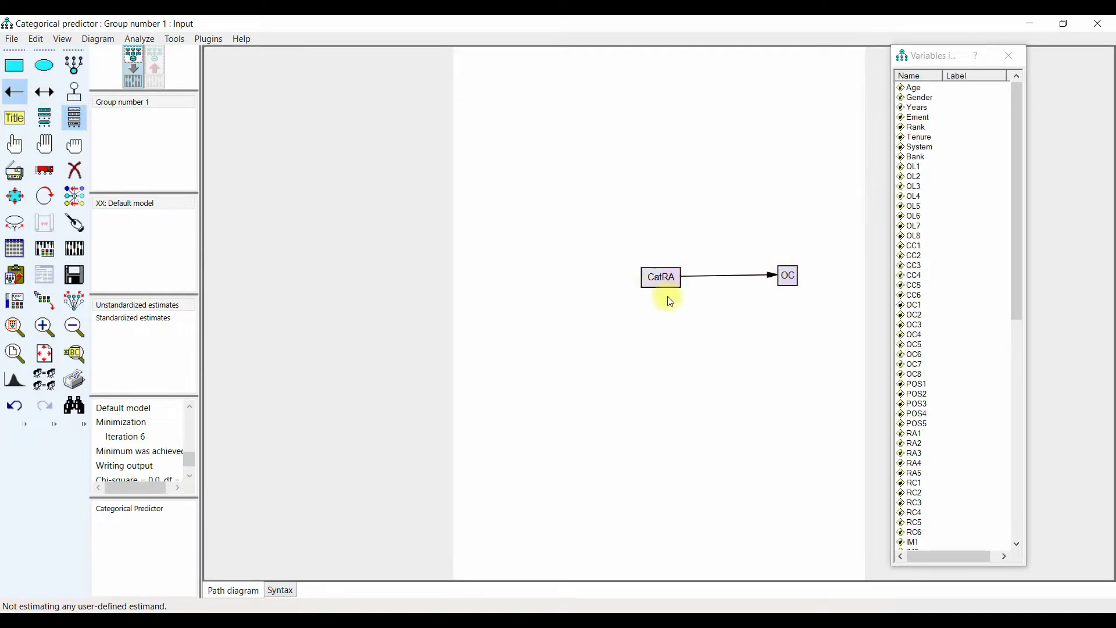
Add an error term above OC and name it e1.
click(73, 91)
click(788, 276)
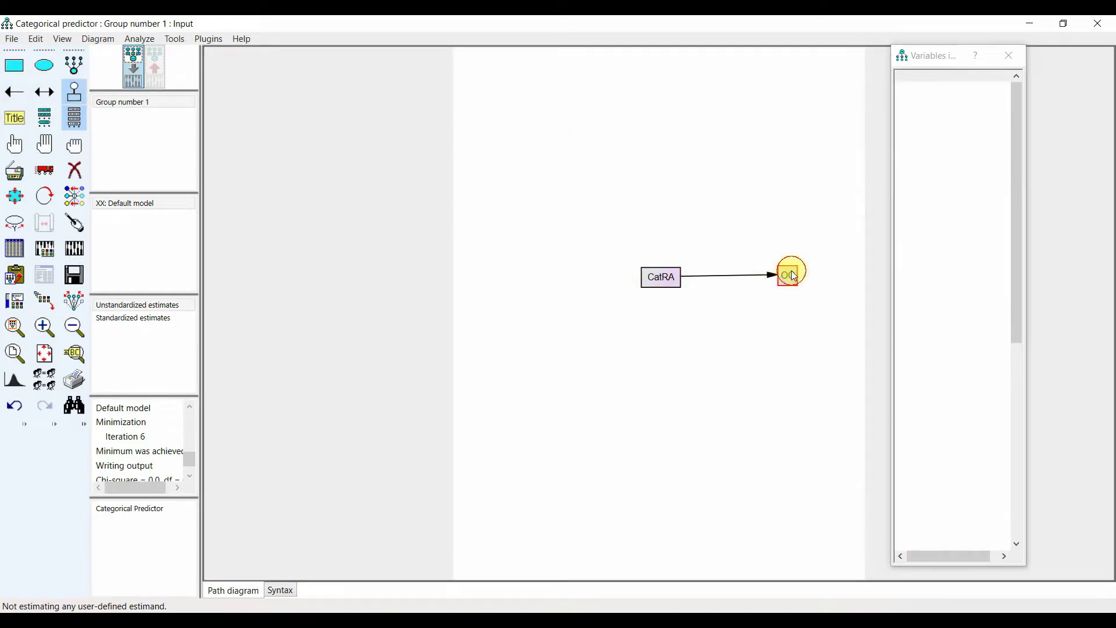
click(208, 38)
click(108, 123)
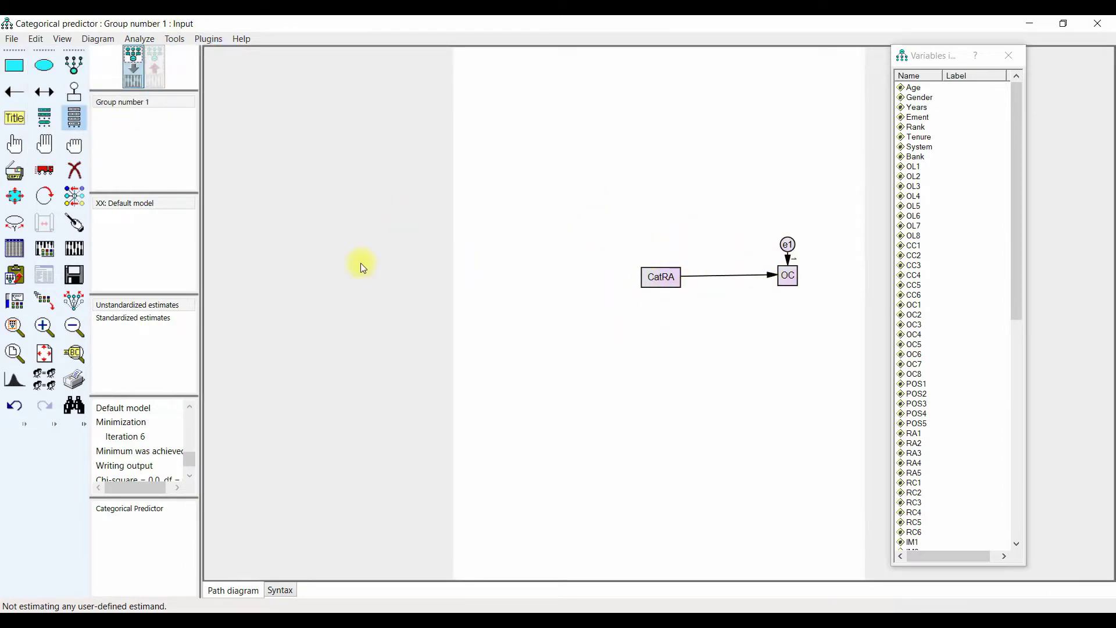
Check that standardized estimates are included in the analysis output and calculate the estimates for the CatRA model.
click(45, 251)
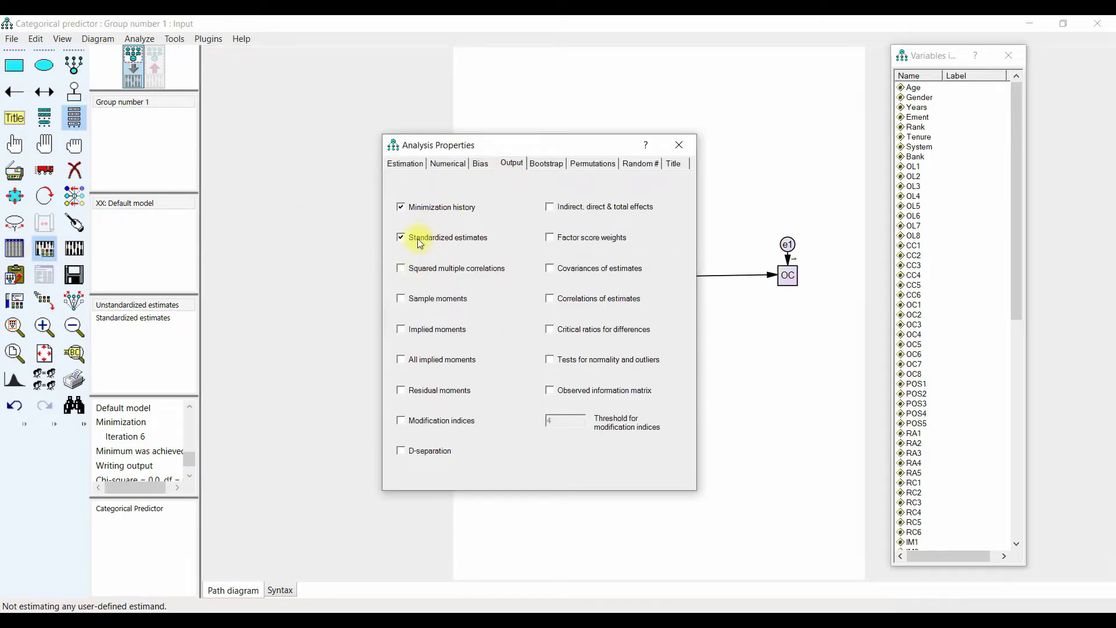
click(678, 145)
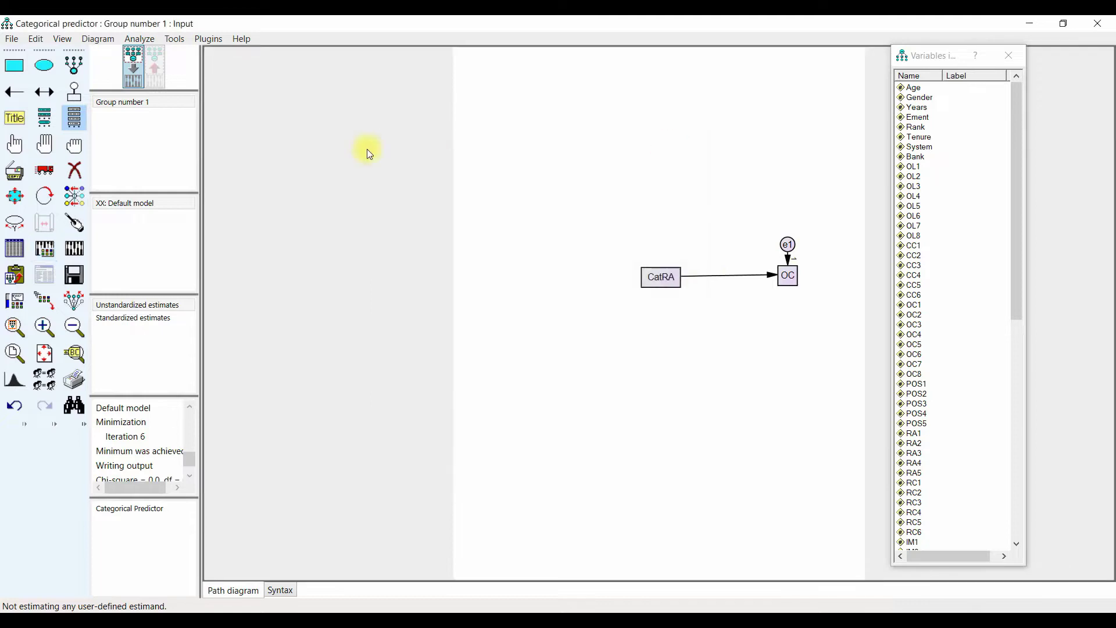
click(80, 249)
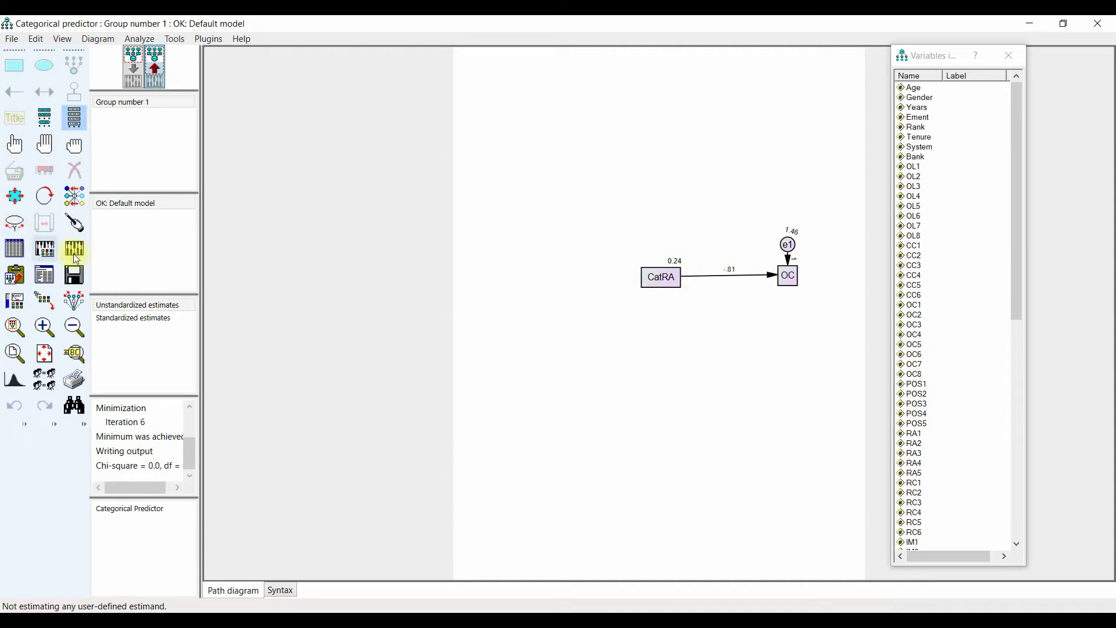
Examine the estimates in the text output for the effect of CatRA on OC, and close the output.
click(44, 275)
click(42, 124)
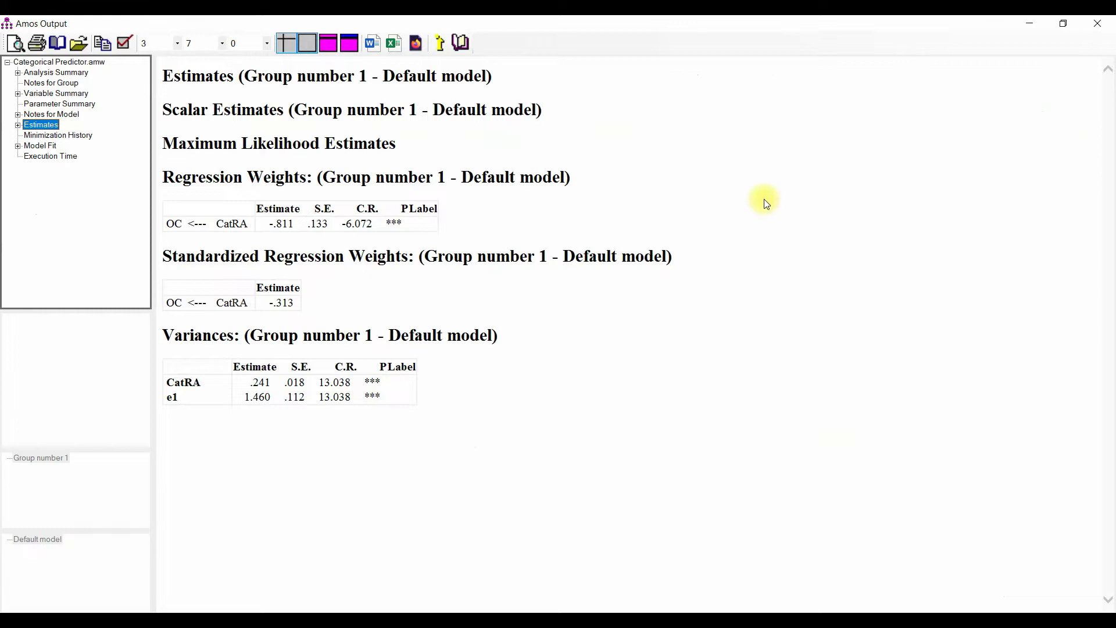
click(1097, 24)
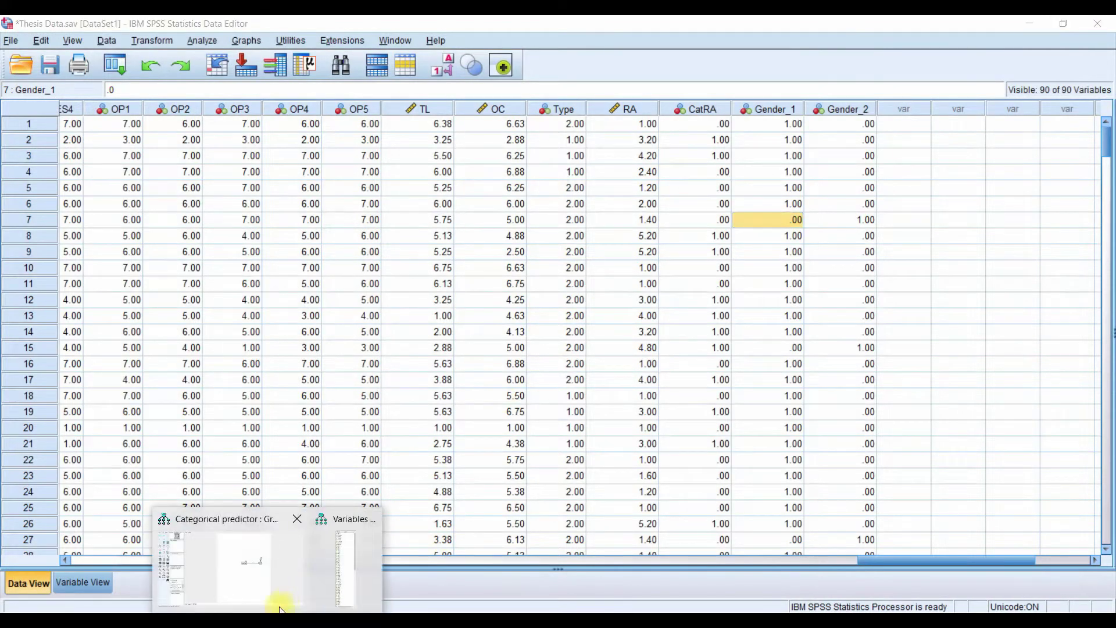
Return to the Amos path diagram, switch it to the input view and erase the CatRA variable.
click(285, 605)
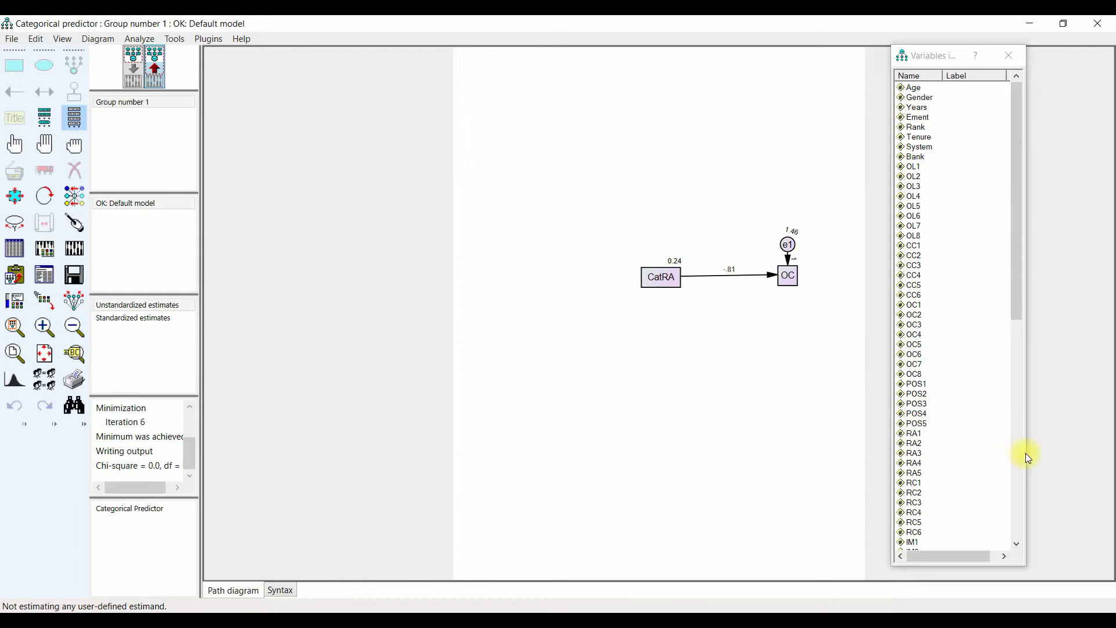
drag(1017, 305, 909, 530)
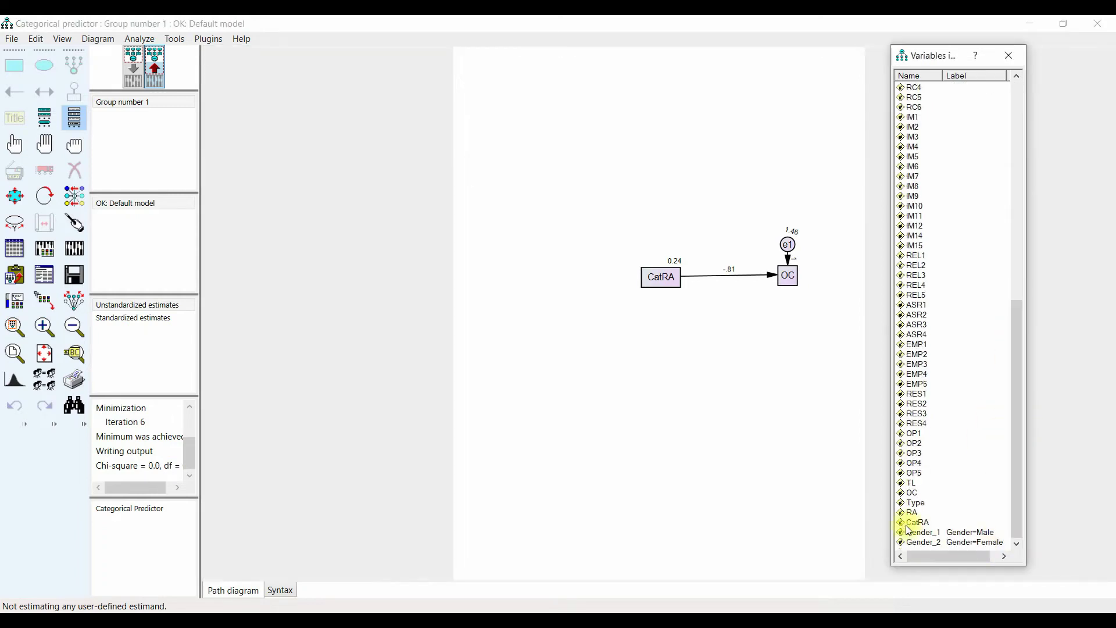
click(142, 86)
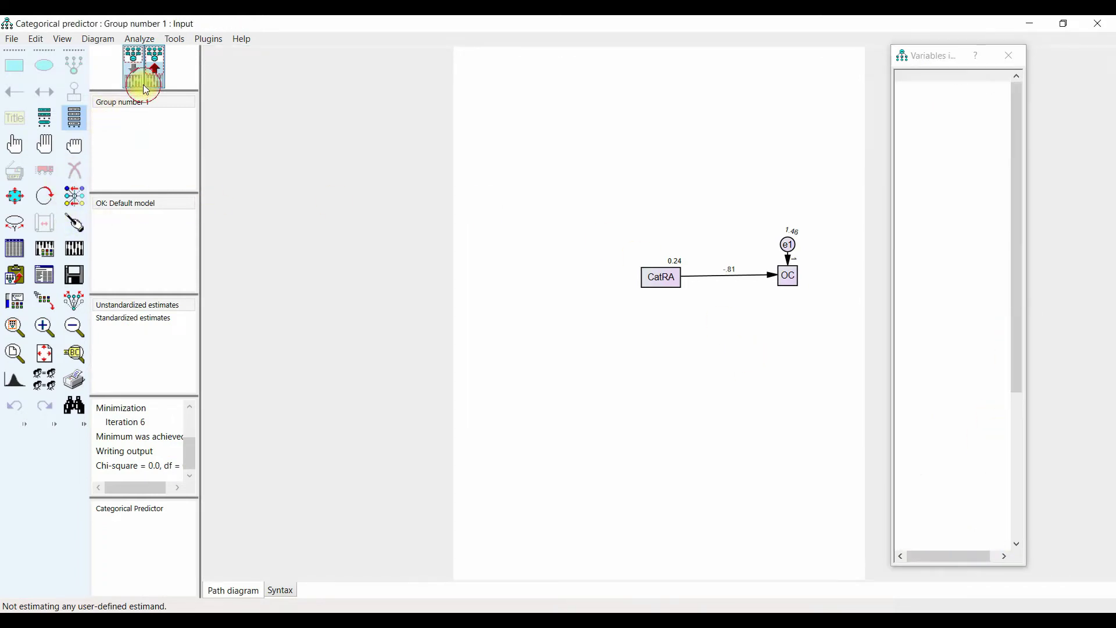
click(74, 170)
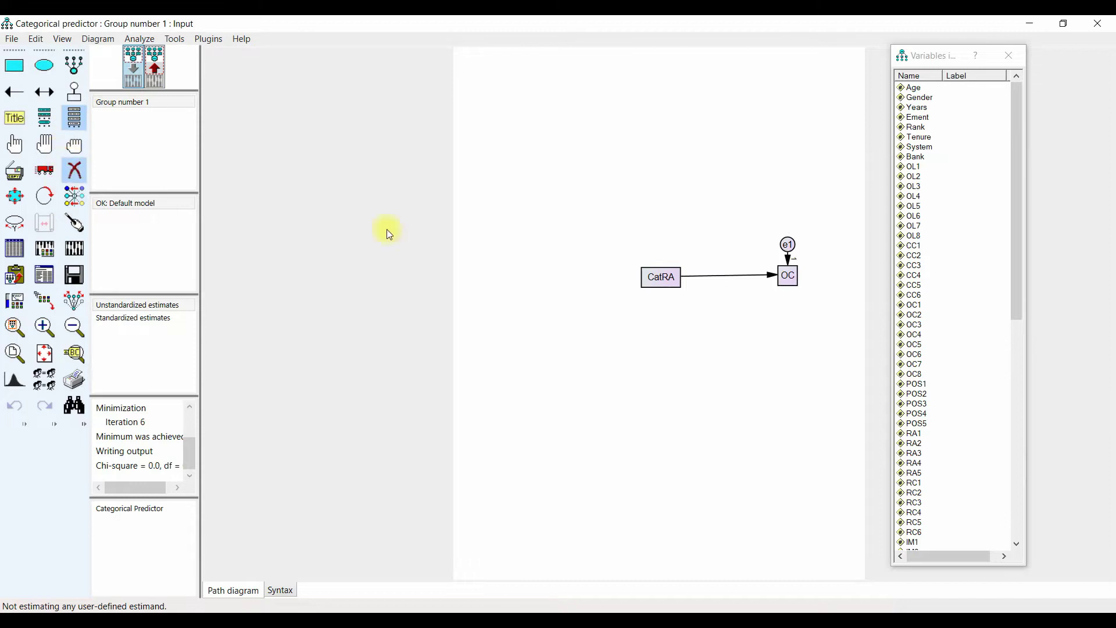
click(672, 290)
Place the Gender_1 (Gender=Male) variable on the diagram and draw a regression path from it to OC.
drag(1015, 299, 687, 277)
click(928, 532)
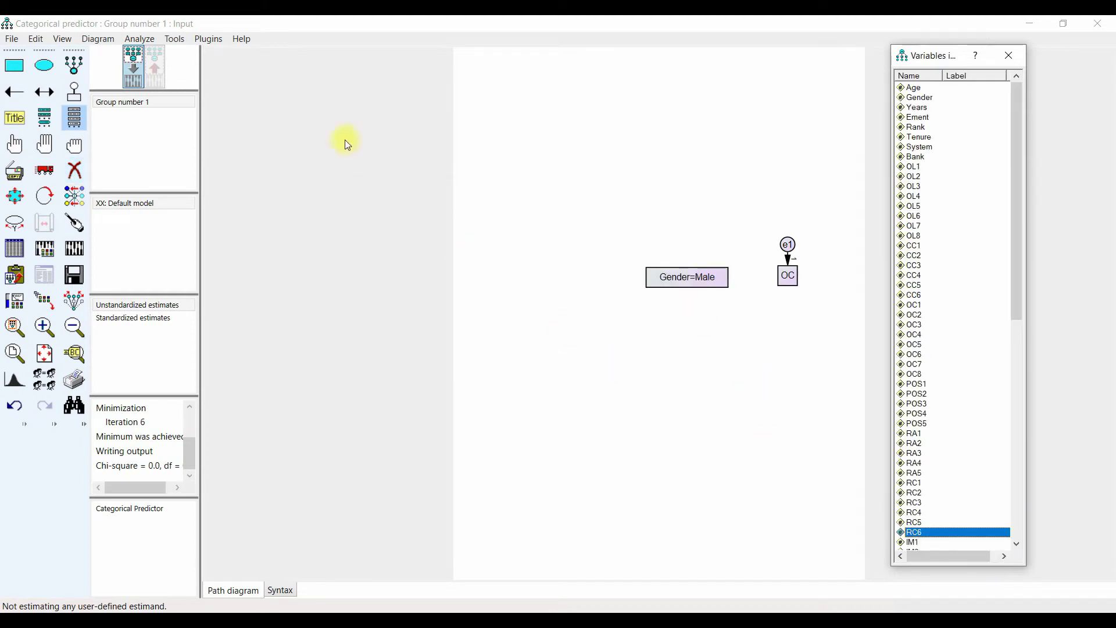
click(14, 92)
mouse_move(729, 283)
mouse_down()
mouse_move(765, 269)
mouse_move(786, 276)
mouse_up()
Calculate the estimates for the Gender_1 model and examine the Estimates section of the text output.
click(78, 253)
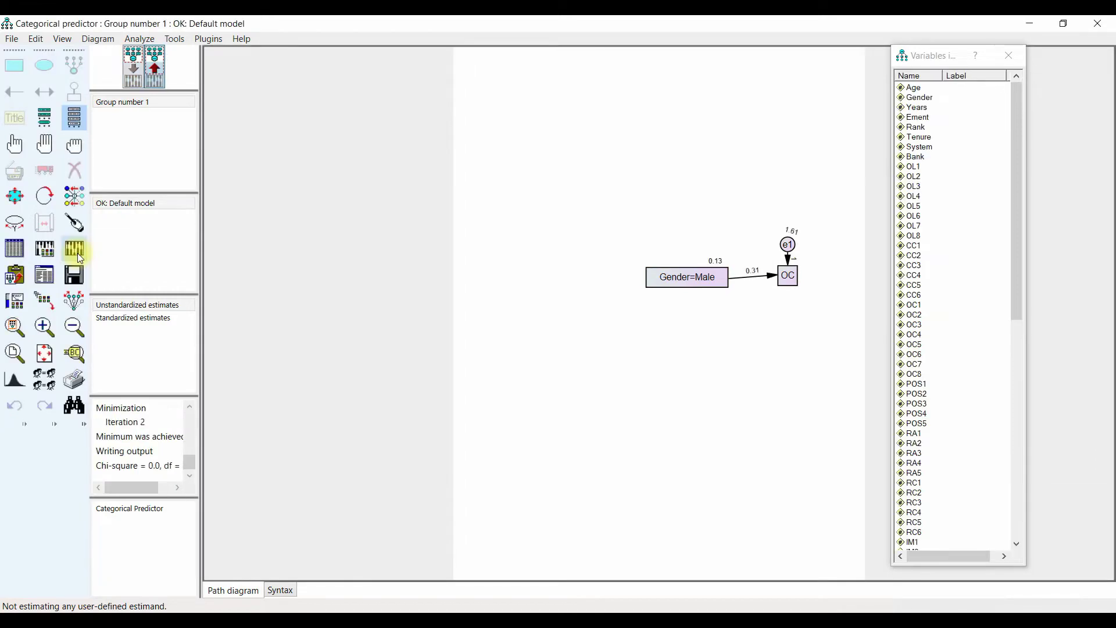
click(44, 277)
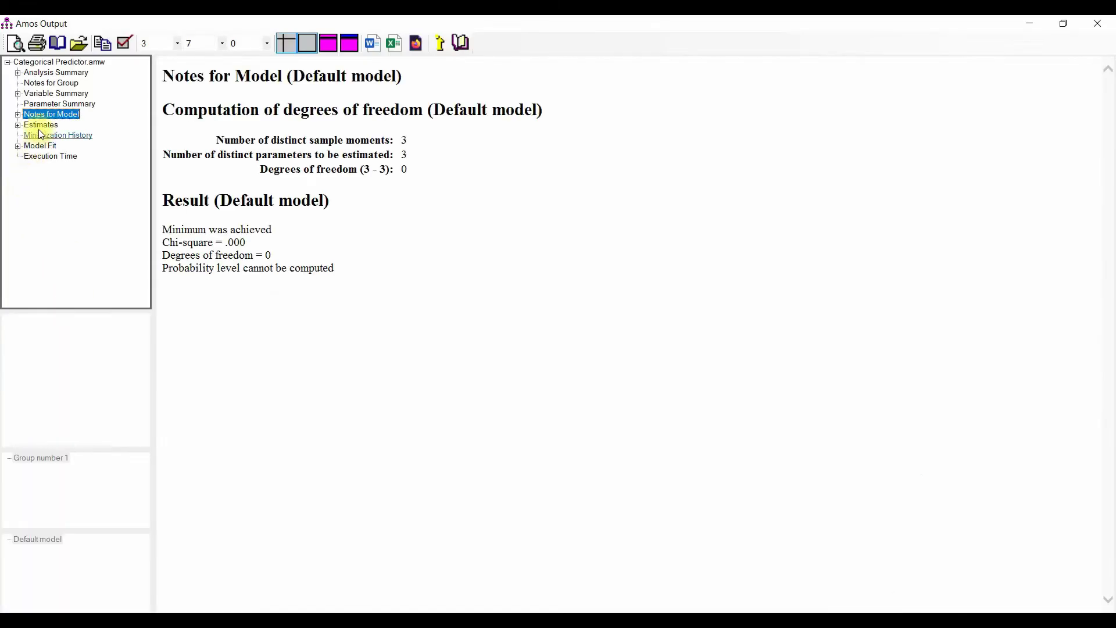
click(40, 125)
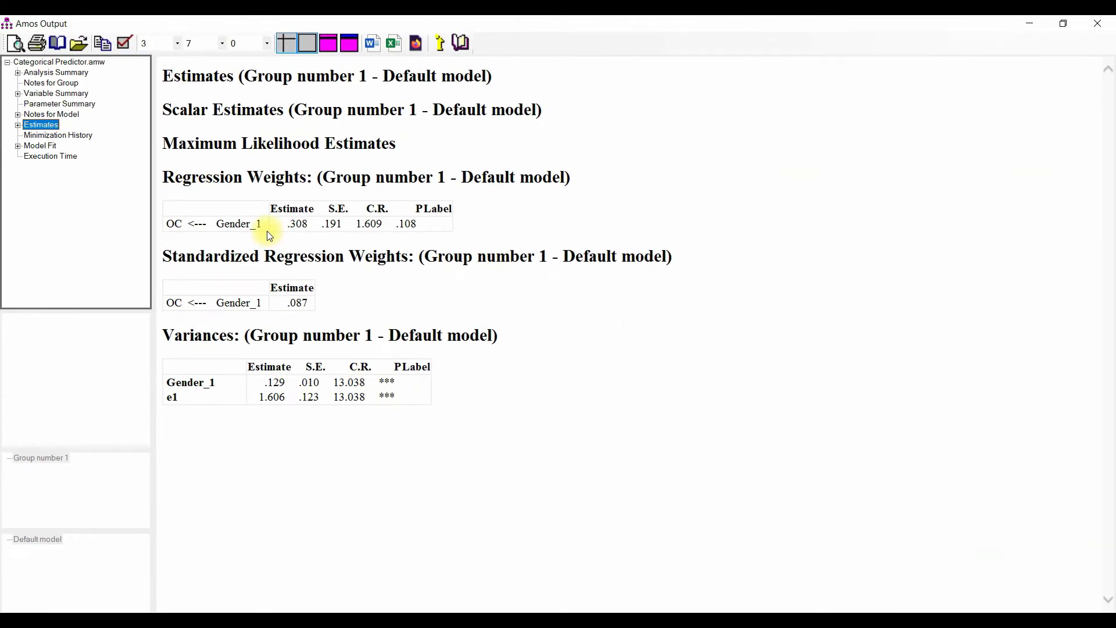
Switch to SPSS, open the Means comparison, and remove RA from the dependent list and CatRA from the layer.
click(303, 610)
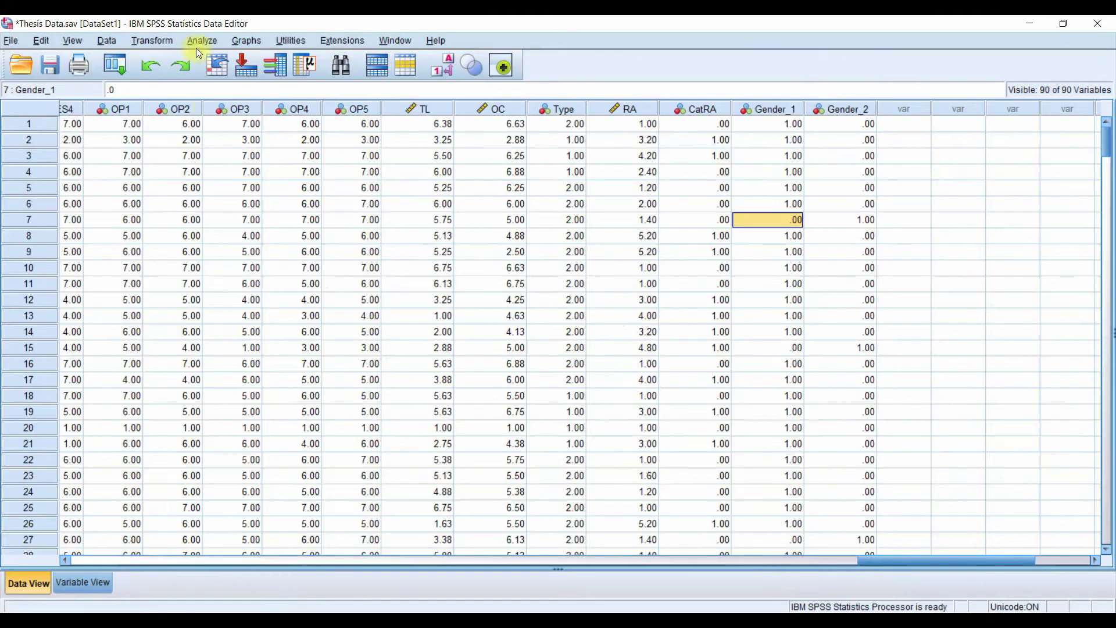
click(201, 40)
mouse_move(251, 138)
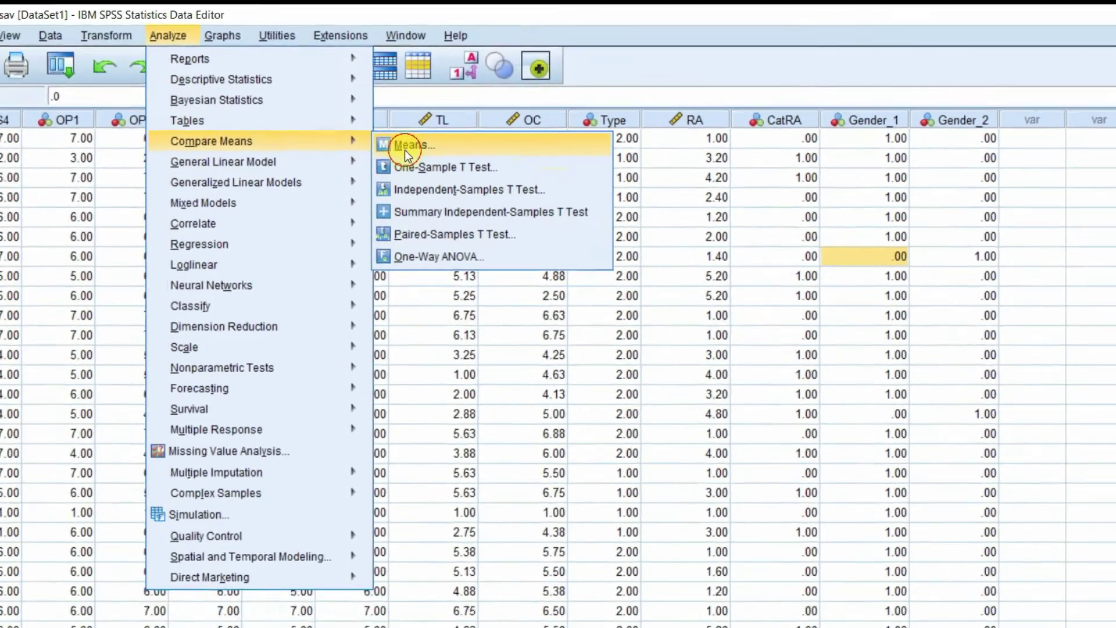
click(406, 150)
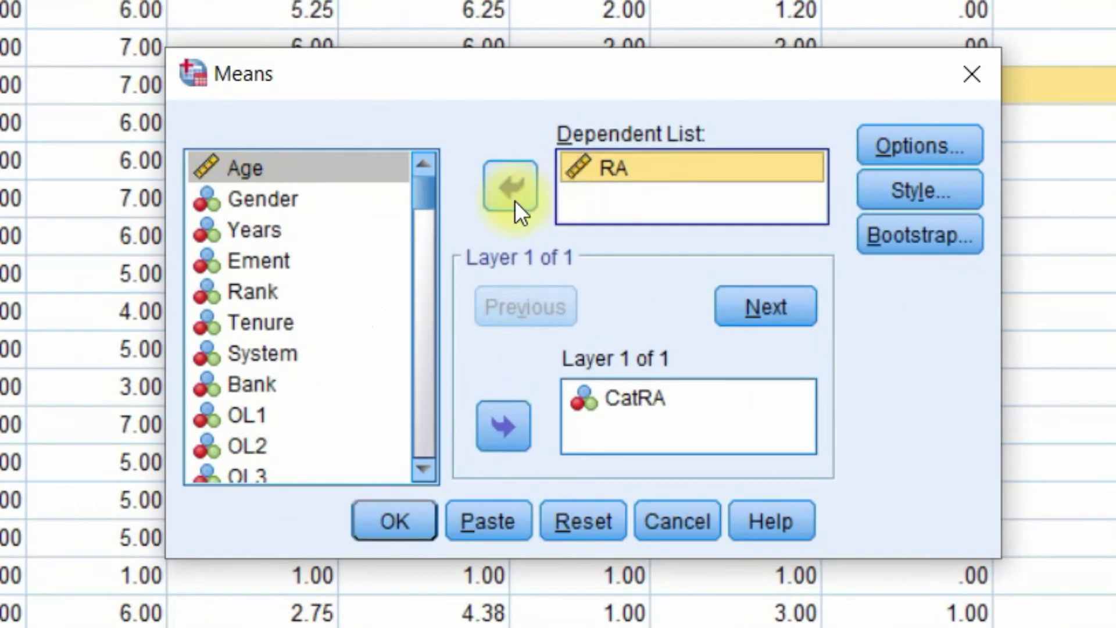
click(515, 200)
click(619, 400)
click(502, 435)
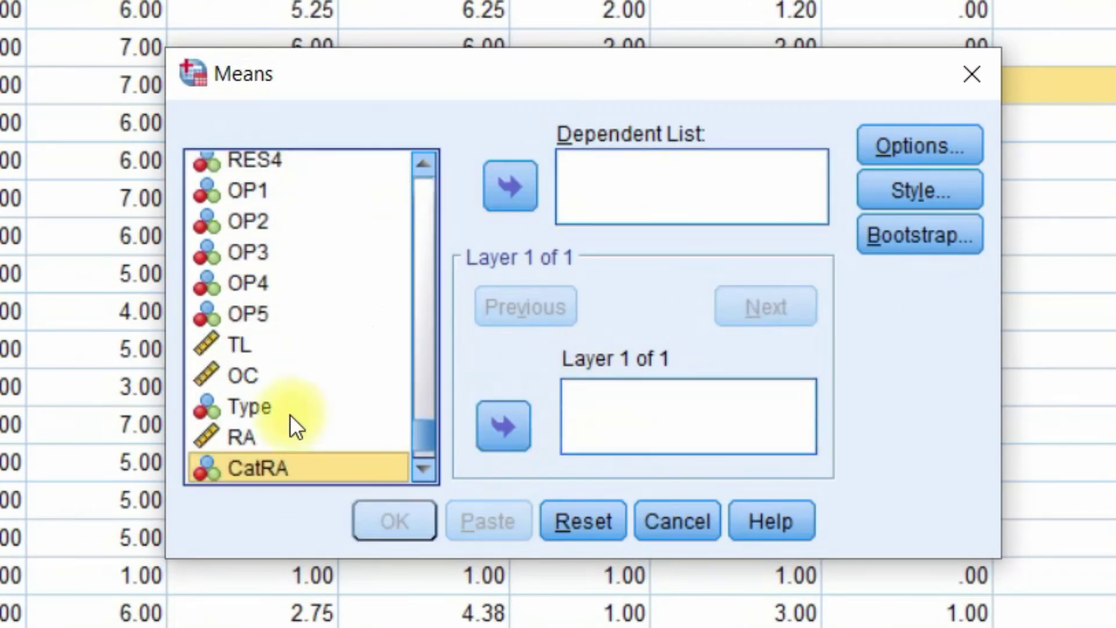
Set OC as the dependent variable and Gender as the layer variable, and run the Means comparison.
click(420, 450)
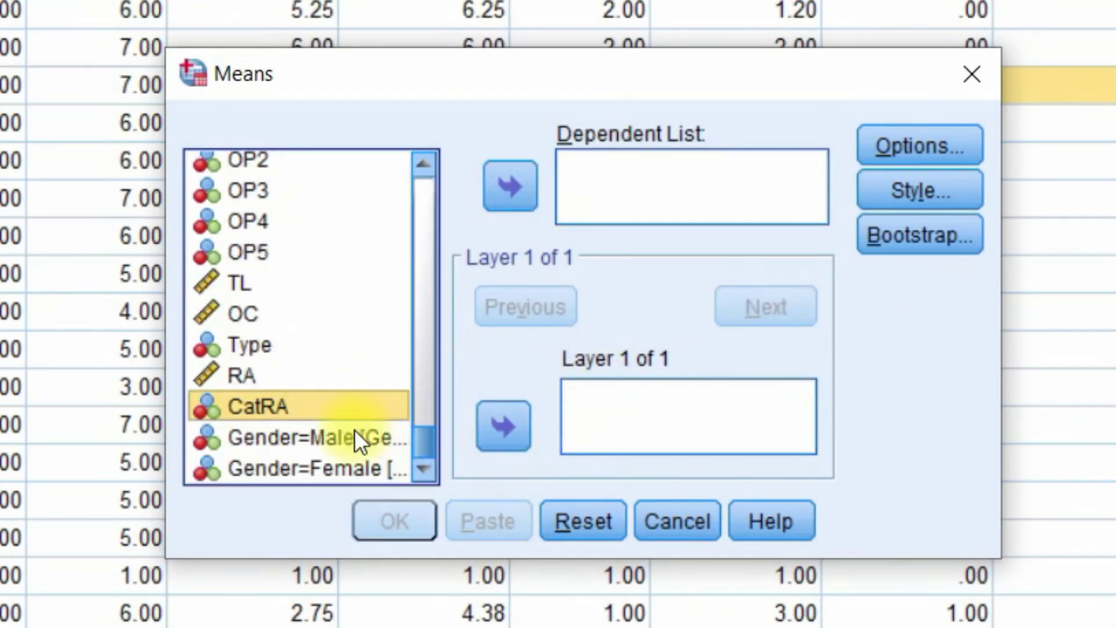
click(225, 316)
click(510, 186)
drag(417, 449, 441, 184)
click(280, 205)
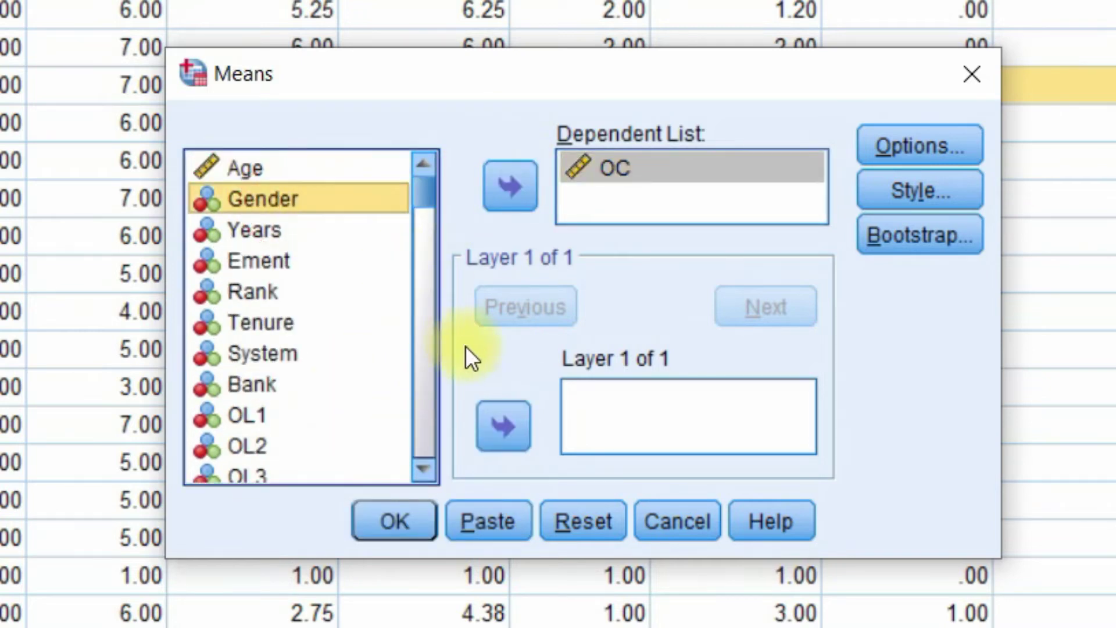
click(503, 426)
click(367, 519)
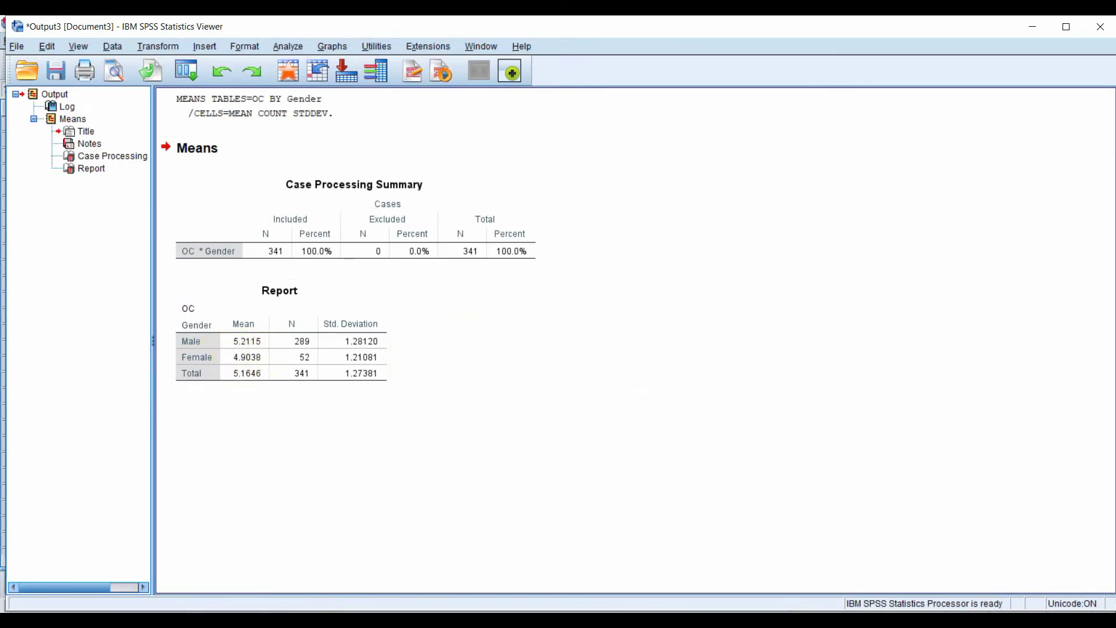
Switch back to the Amos text output and examine the regression estimates for the effect of Gender_1 on OC.
click(309, 567)
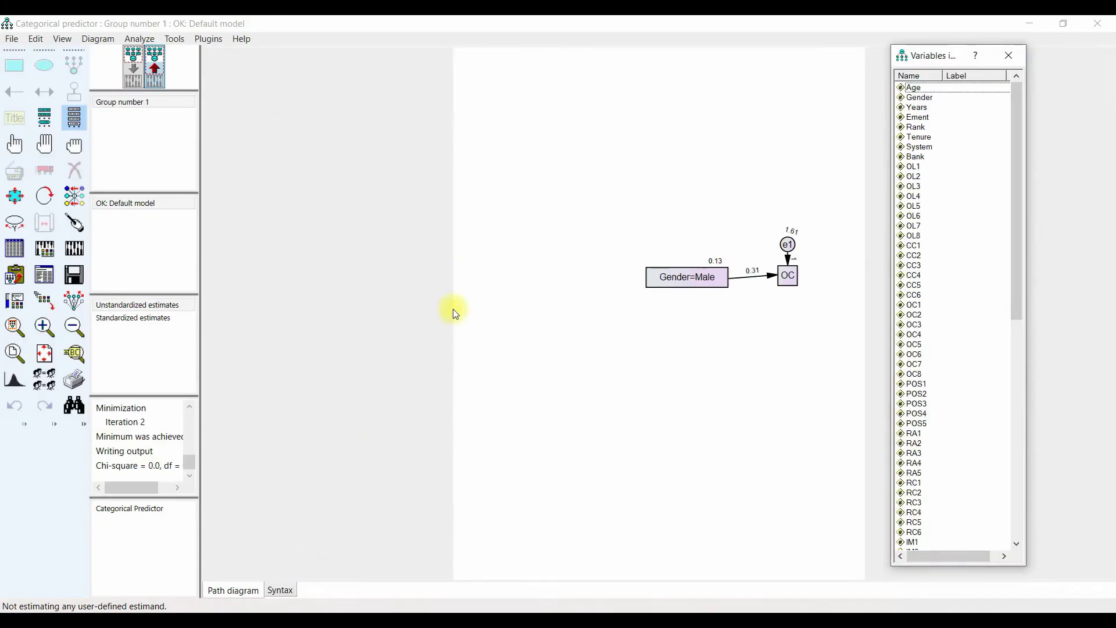
click(269, 620)
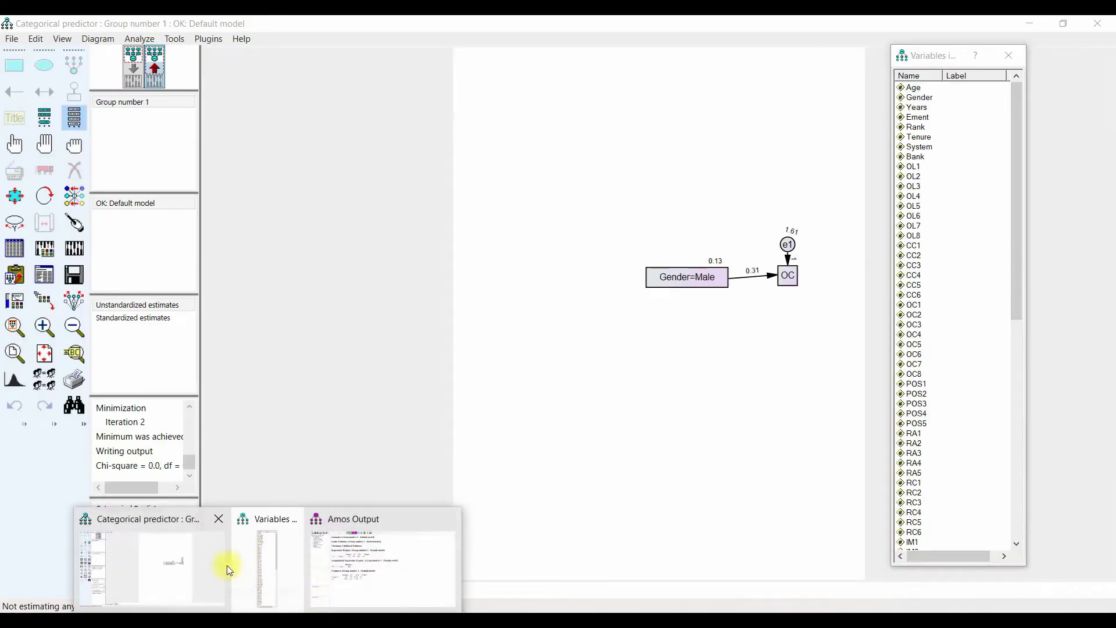
click(337, 561)
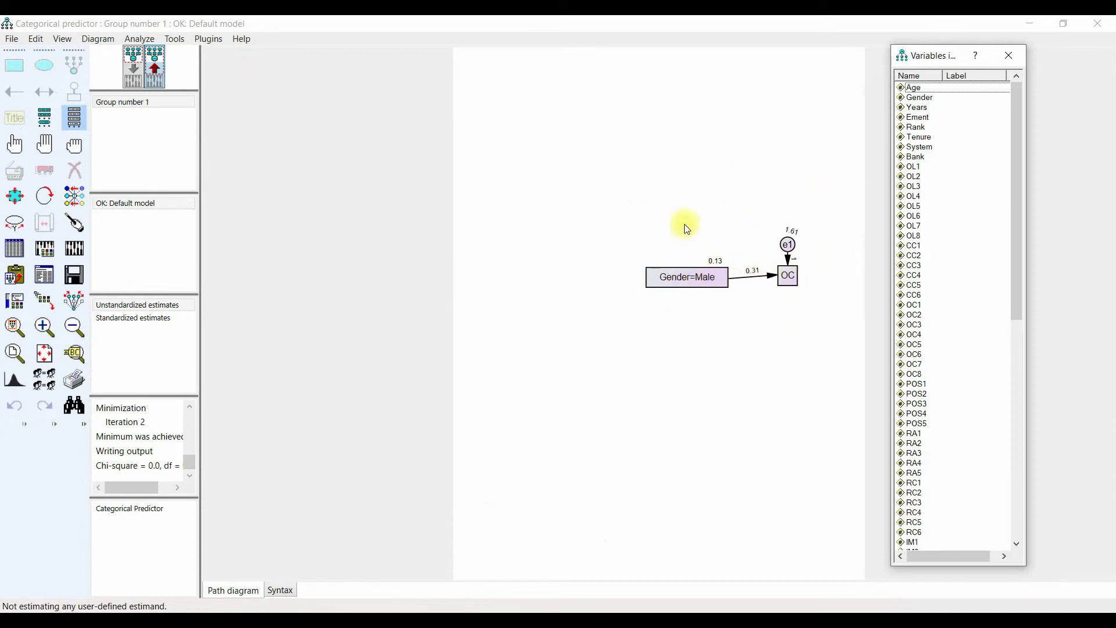
Switch the Amos path diagram to the input view and place the CatRA variable below Gender=Male.
click(817, 247)
scroll(992, 301, down, 14)
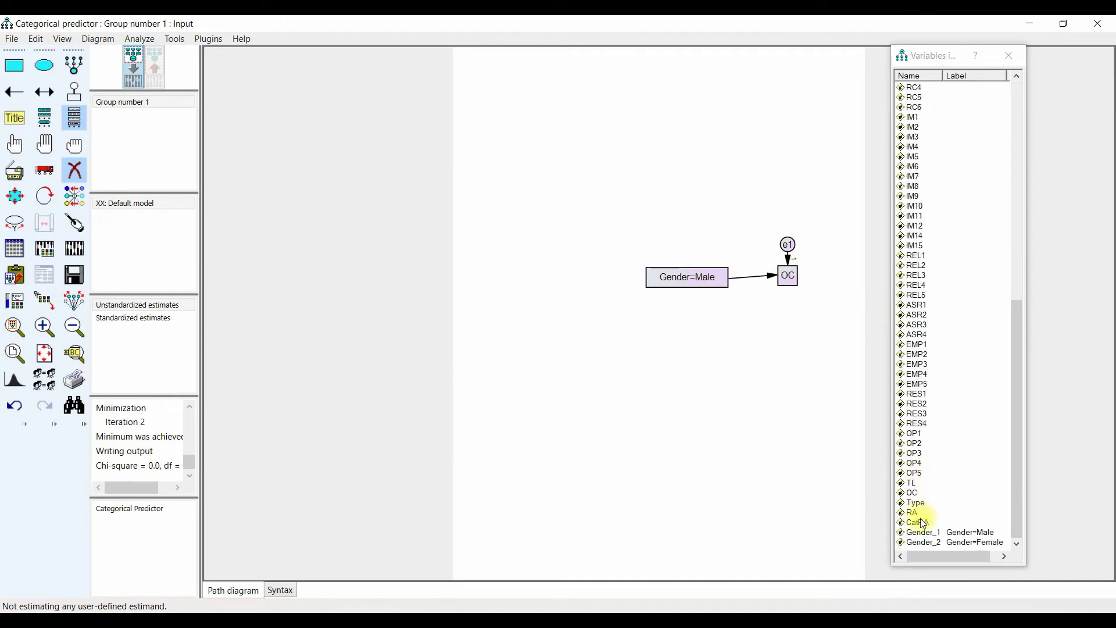
click(922, 523)
drag(918, 525, 668, 344)
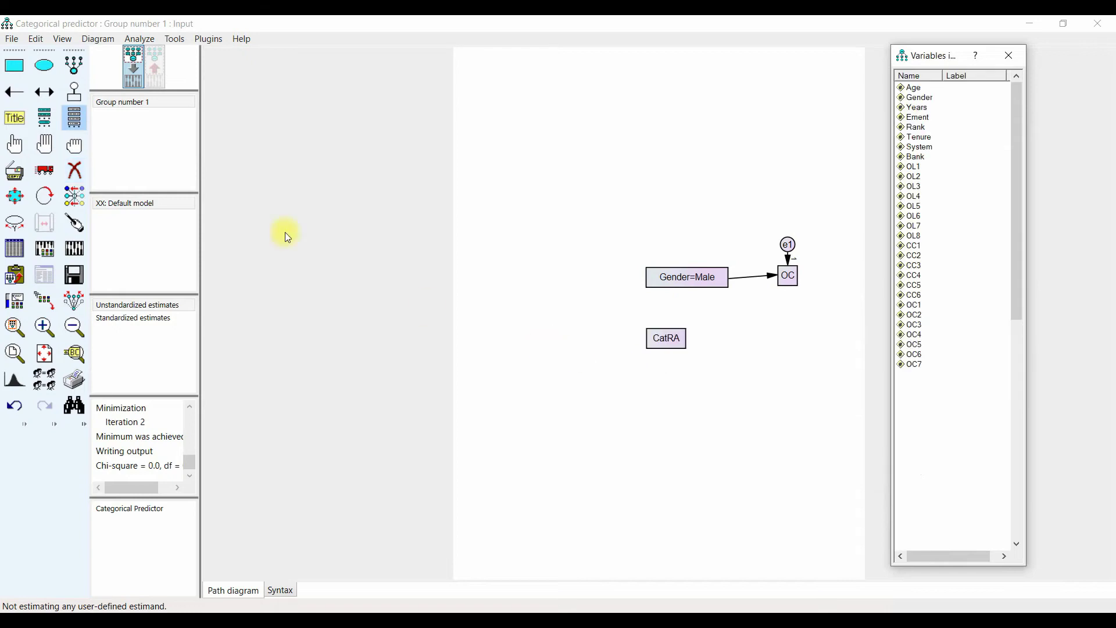
Draw a regression path from CatRA to OC and a covariance between CatRA and Gender=Male.
click(18, 95)
drag(668, 349, 789, 280)
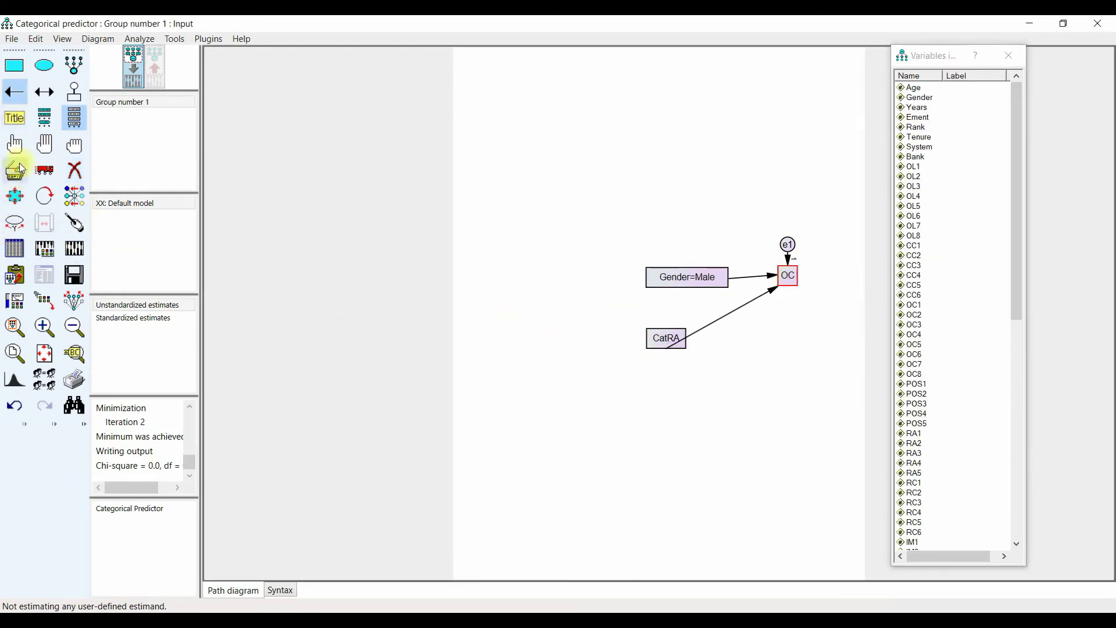
click(44, 93)
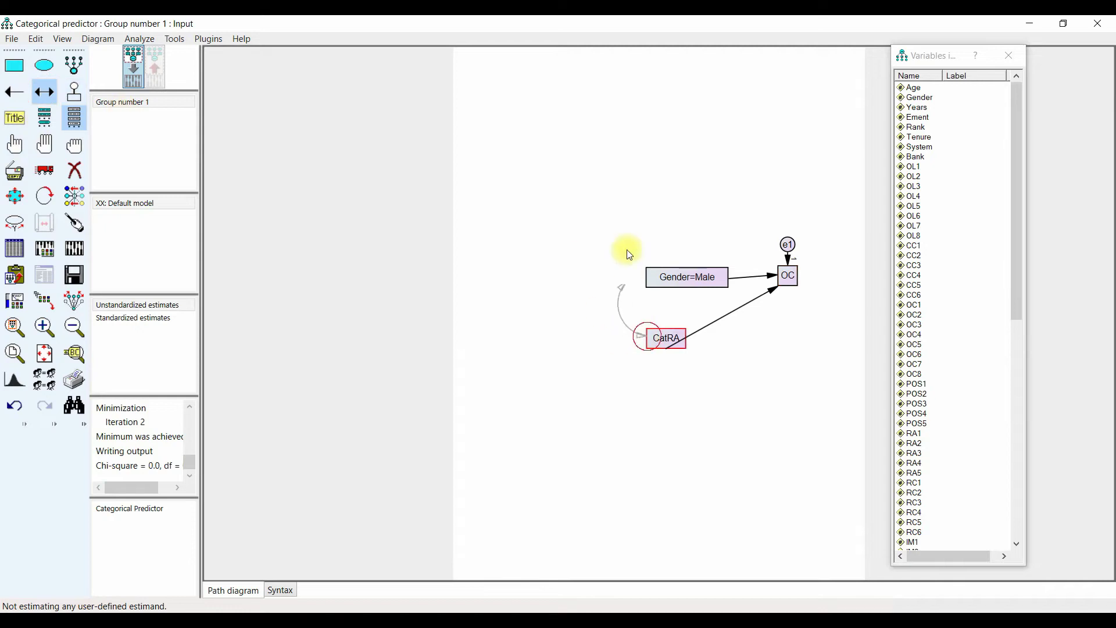
drag(645, 282, 646, 283)
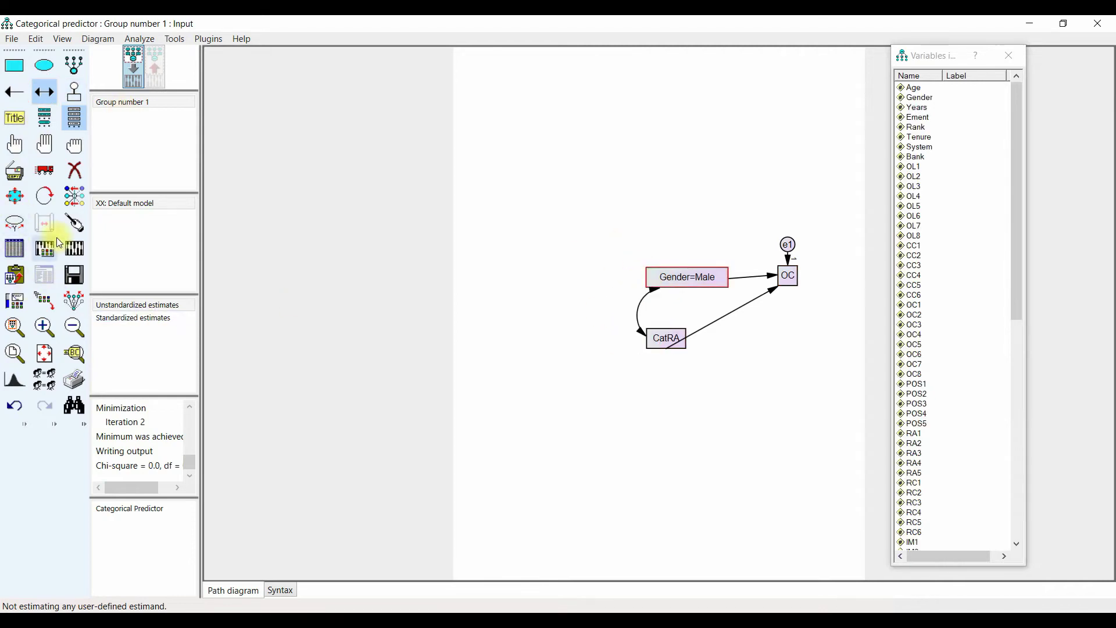
Calculate the estimates for the model with both predictors and examine the Estimates section of the text output.
click(46, 250)
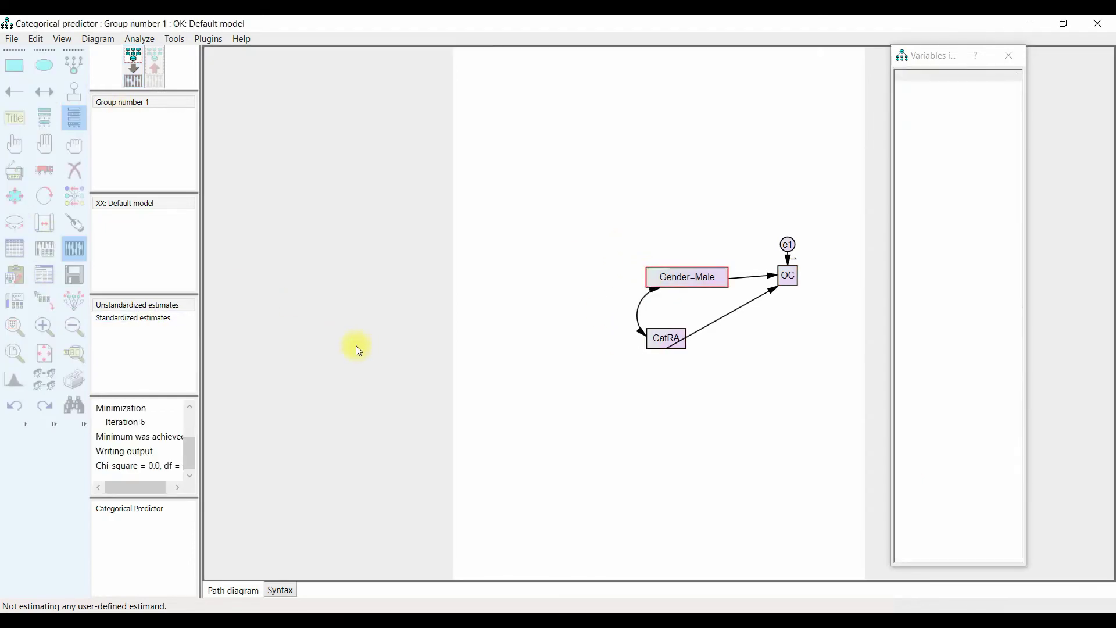
click(74, 300)
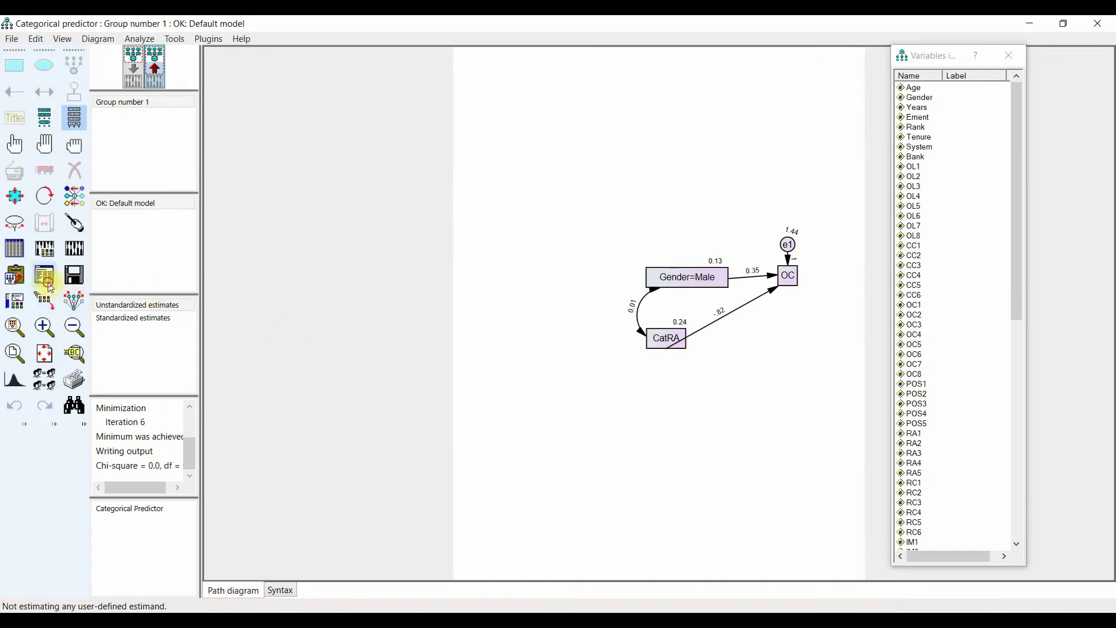
click(41, 122)
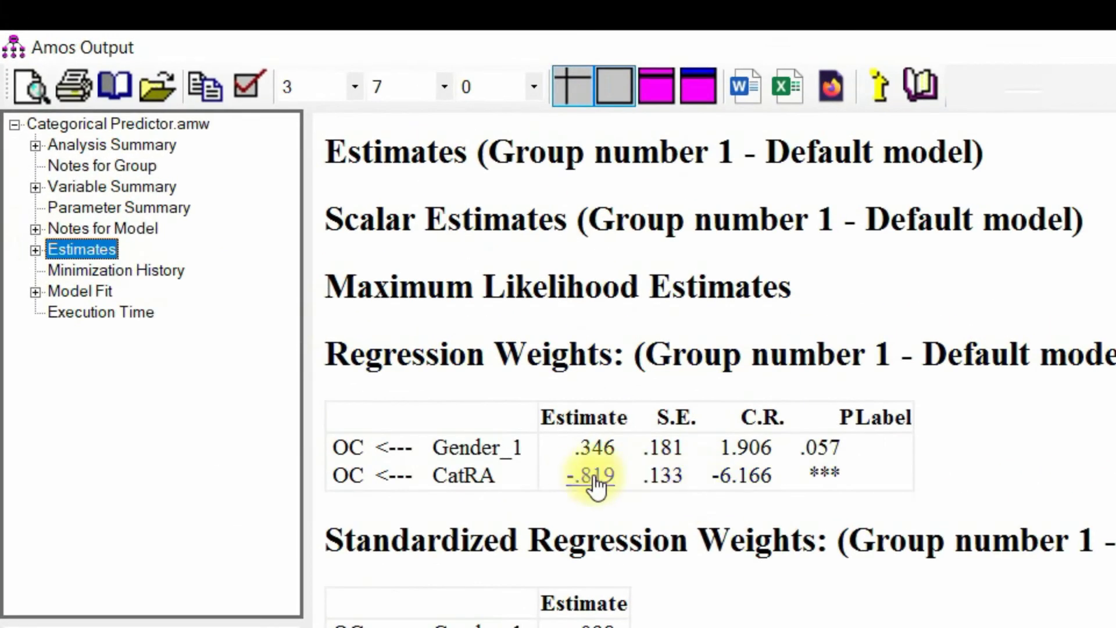
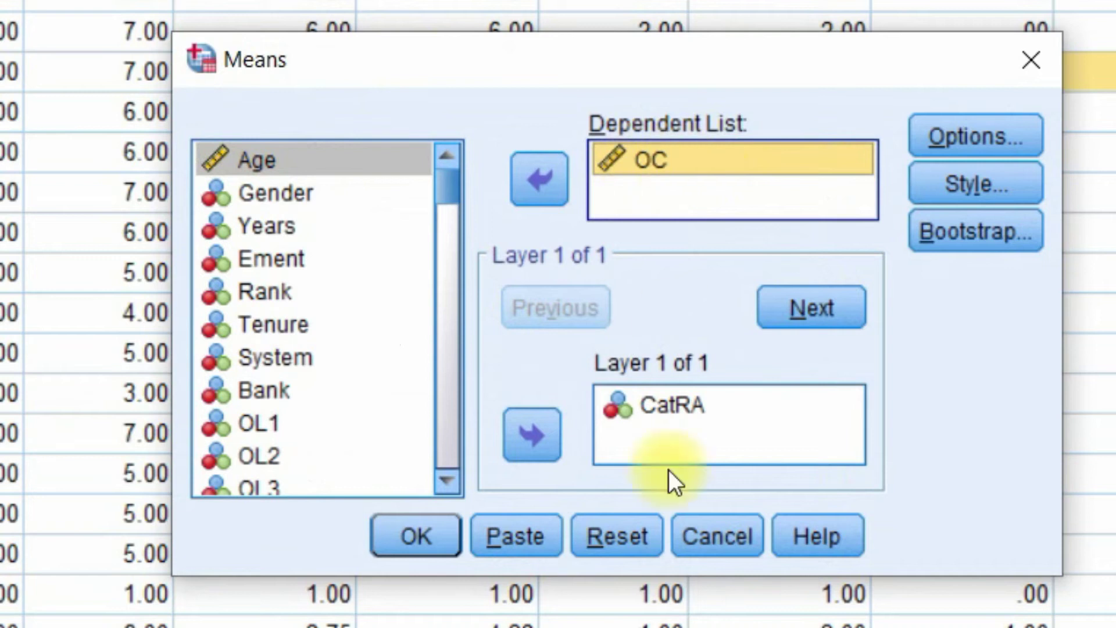
Run the SPSS Means comparison with OC as the dependent variable and CatRA as the layer variable.
click(708, 417)
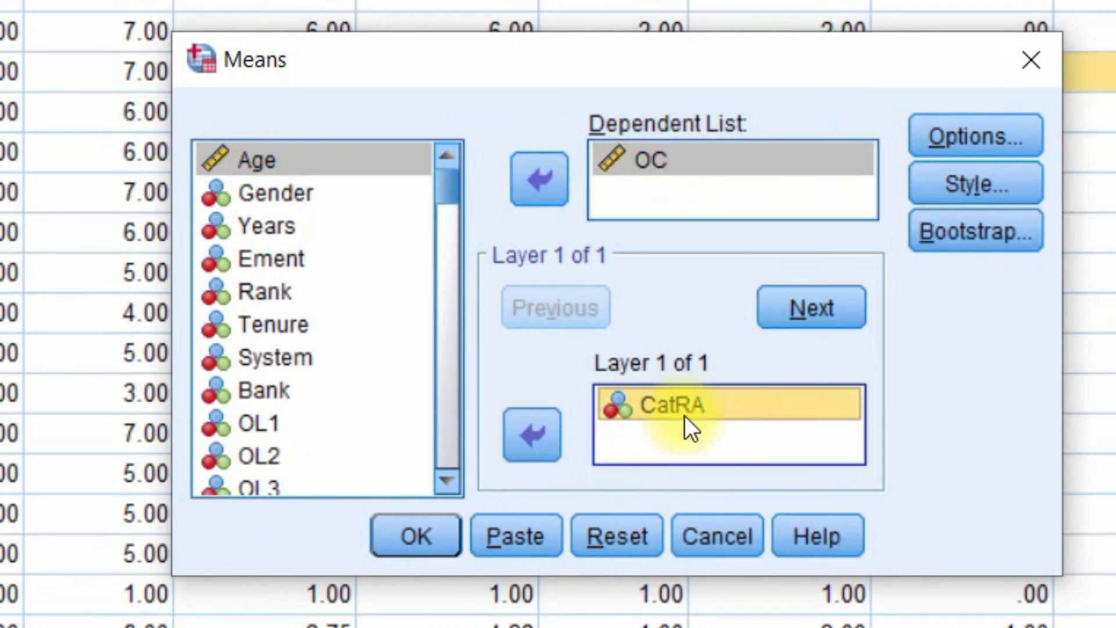
click(418, 525)
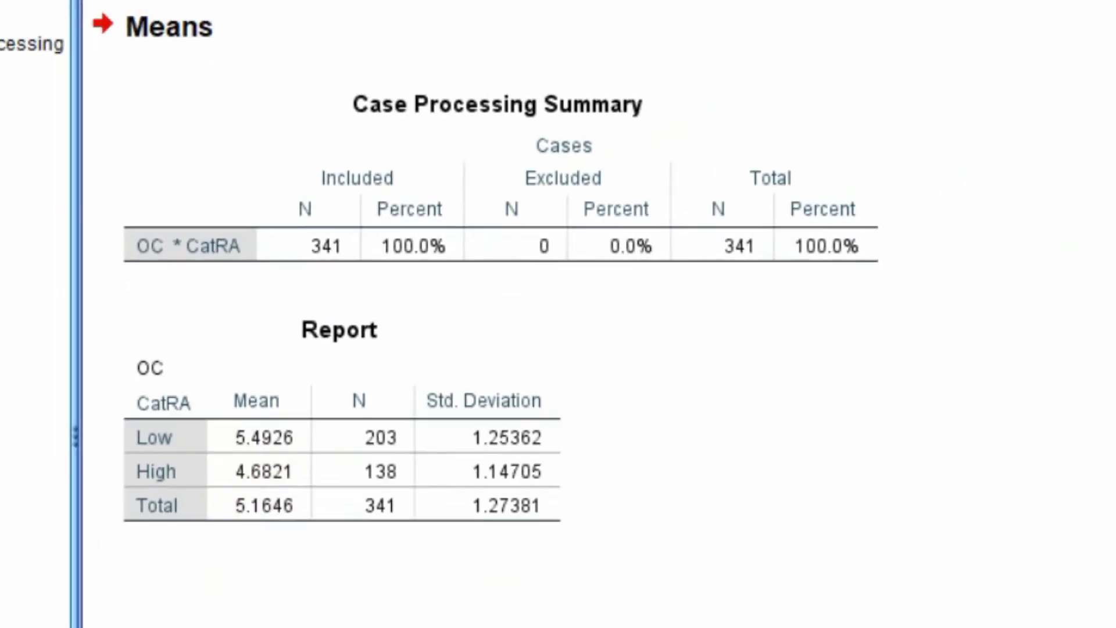
Open the Windows Calculator and subtract the High group's OC mean from the Low group's, 5.4926 - 4.6821.
key(super)
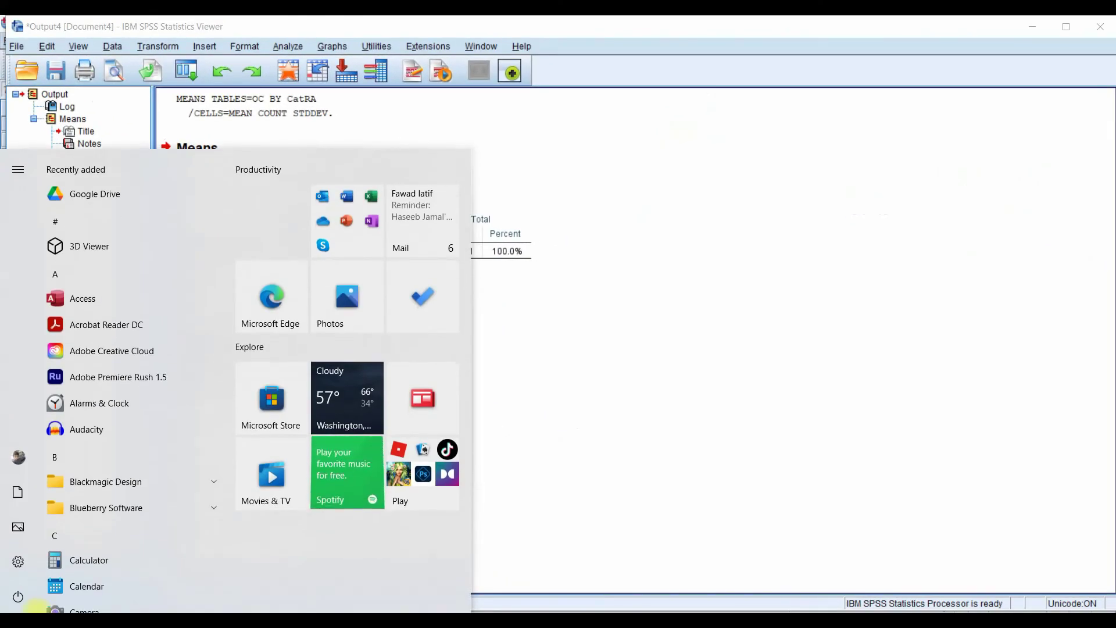
click(76, 561)
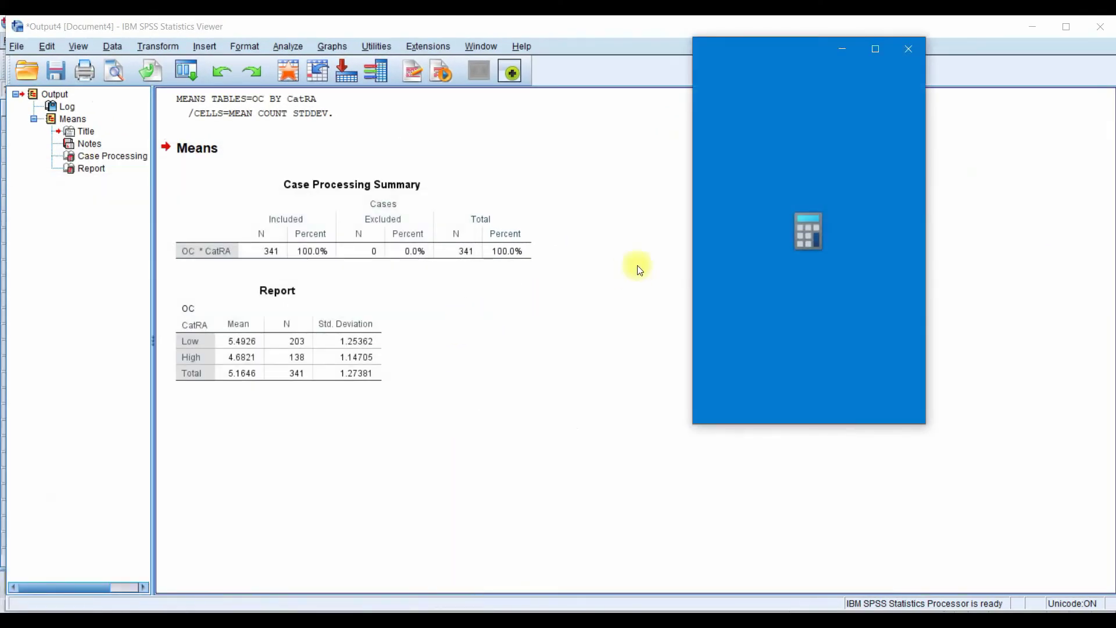
text(5.)
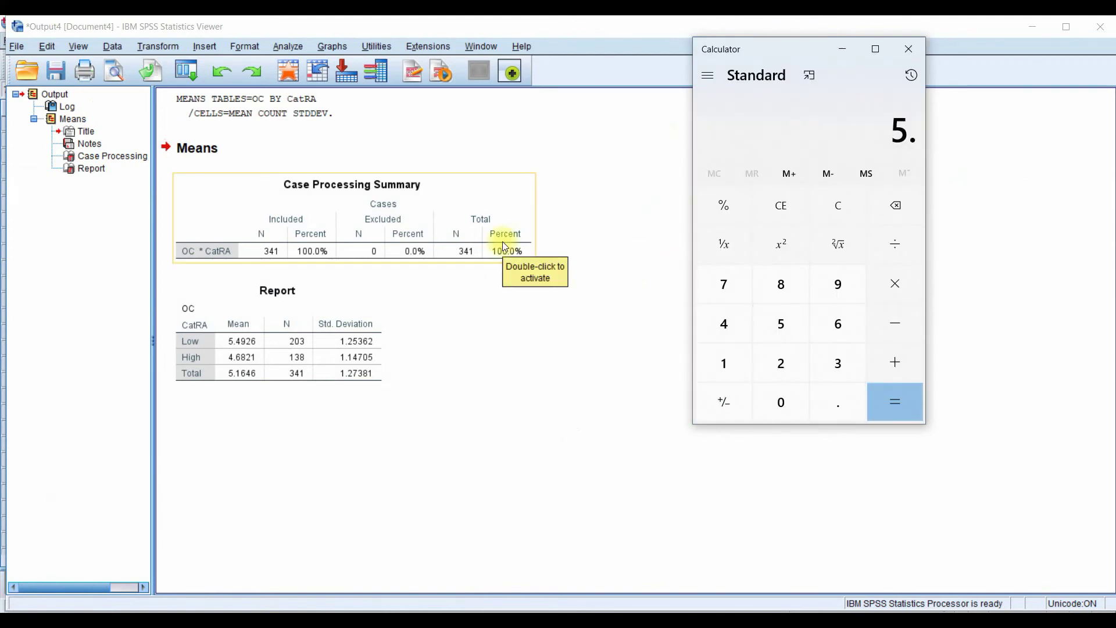
text(49)
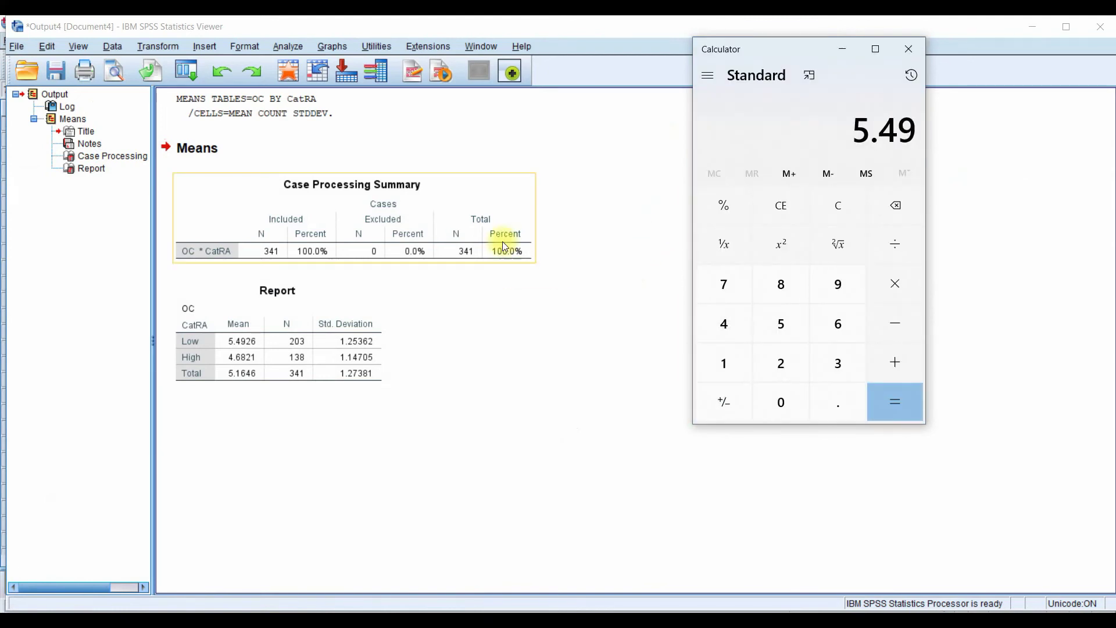
text(26)
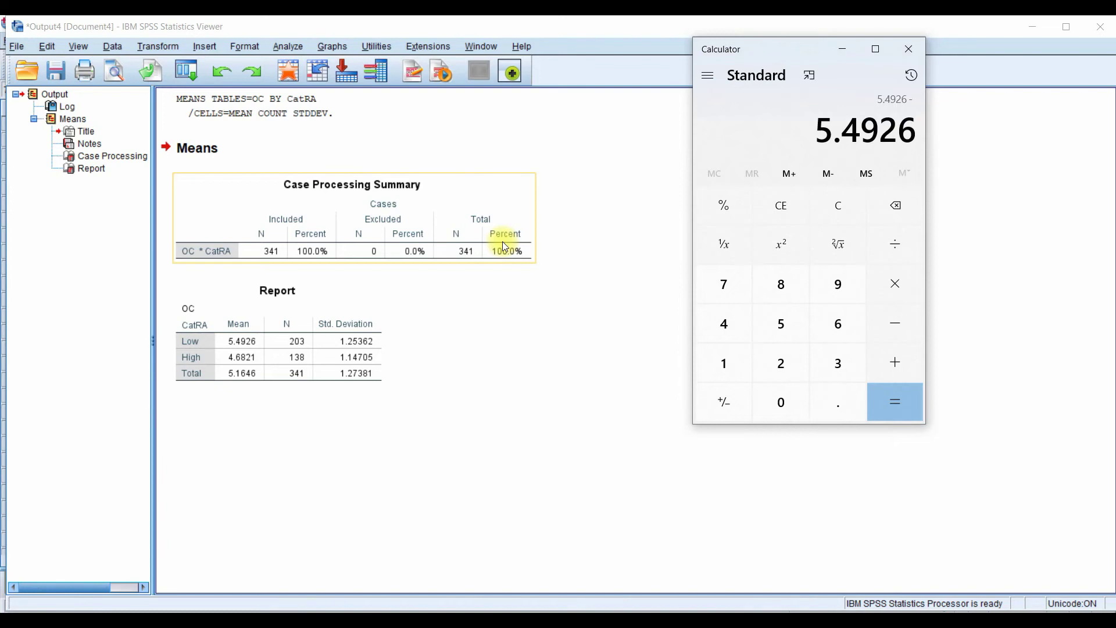
text( - 4.)
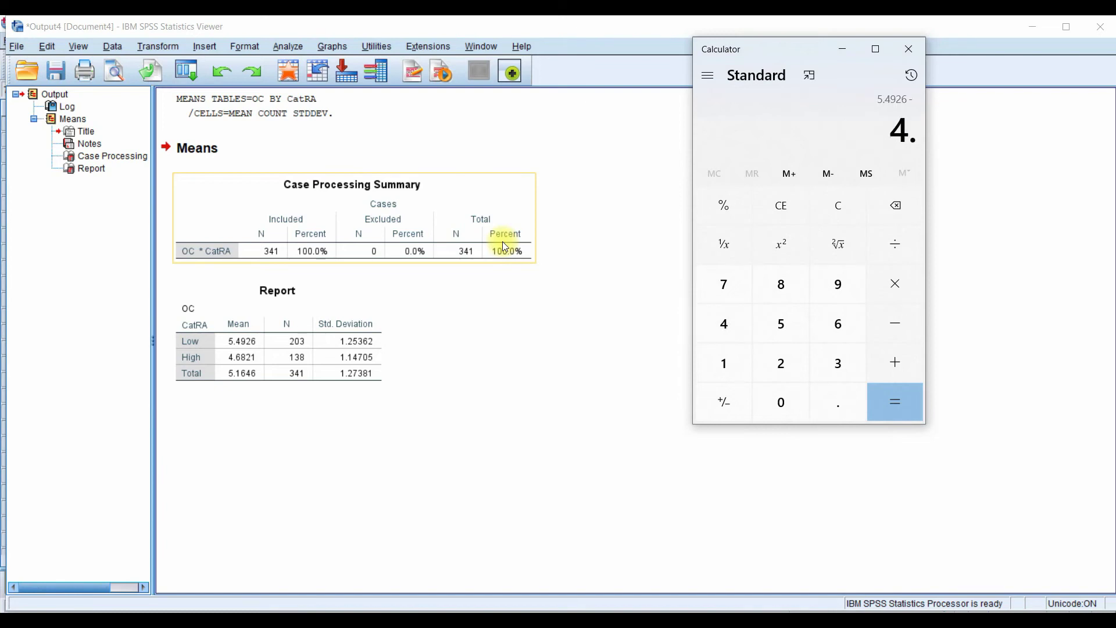
text(6821)
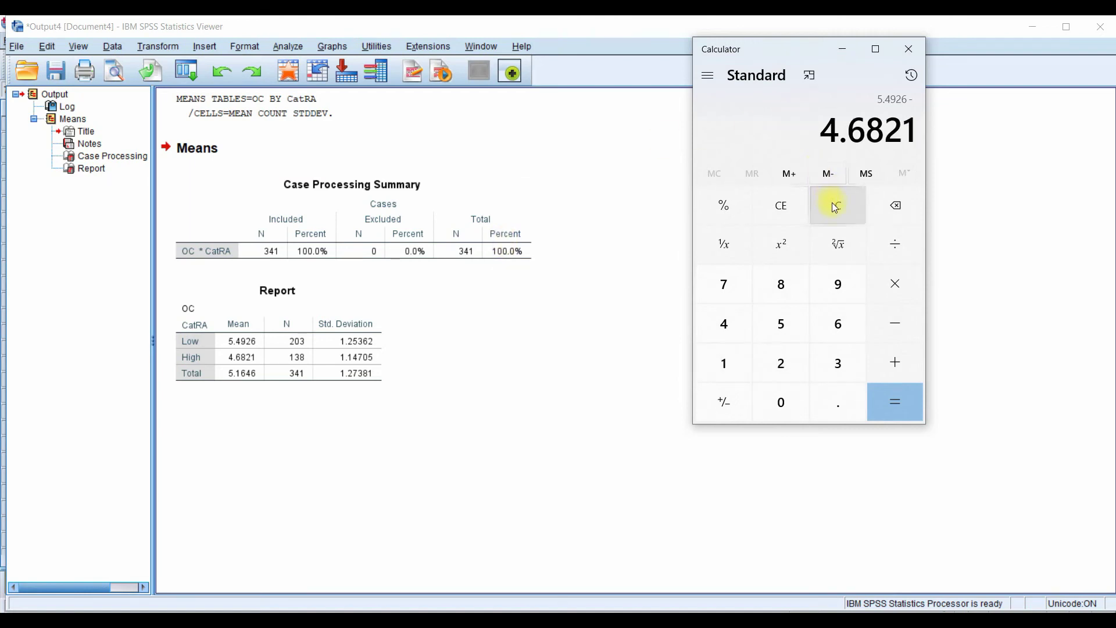
click(887, 394)
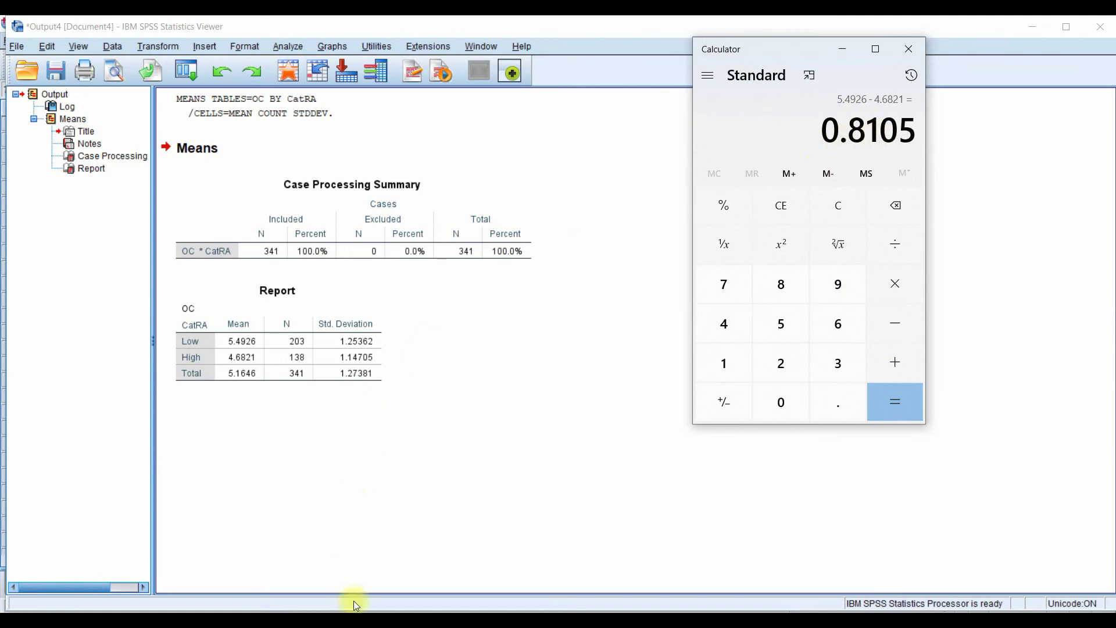
Switch to the Amos output, examine the Gender_1 and CatRA estimates, and return to the path diagram.
click(311, 582)
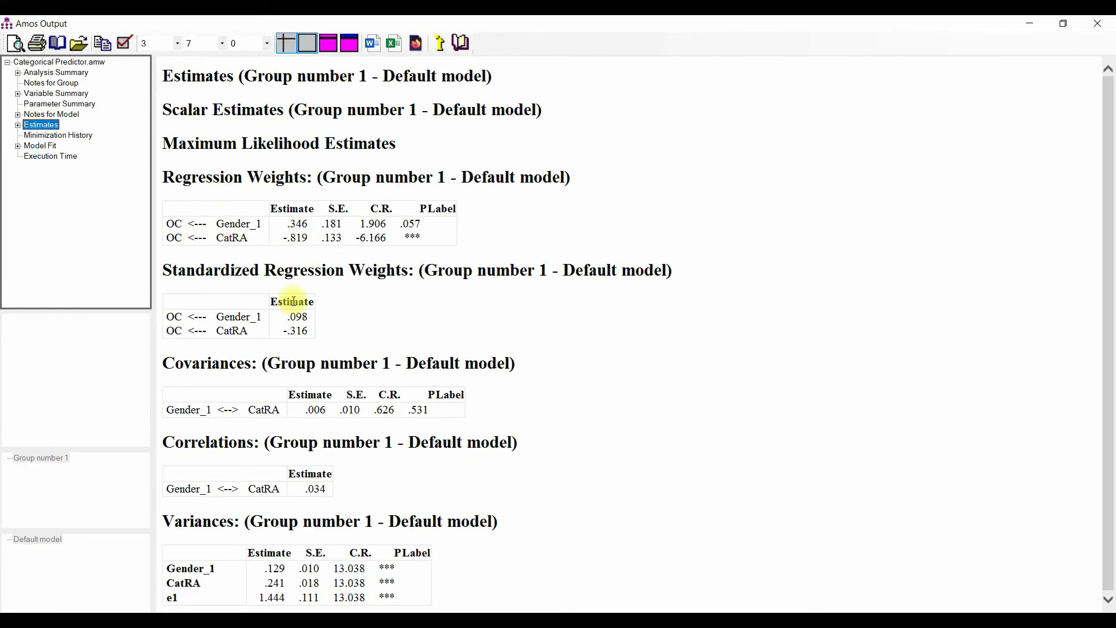
click(267, 621)
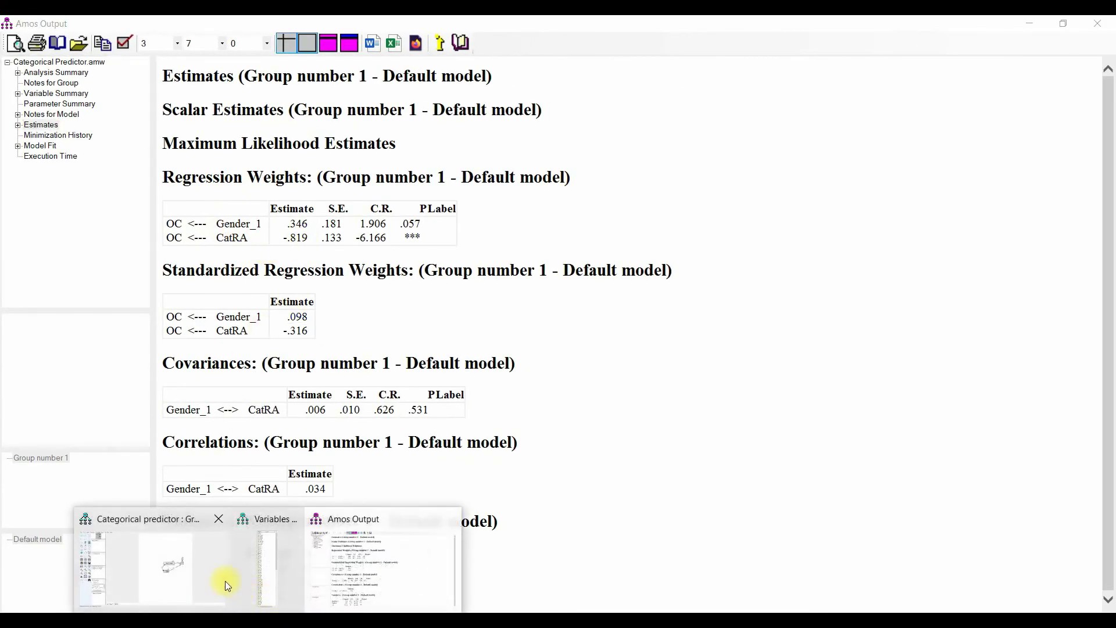
click(228, 582)
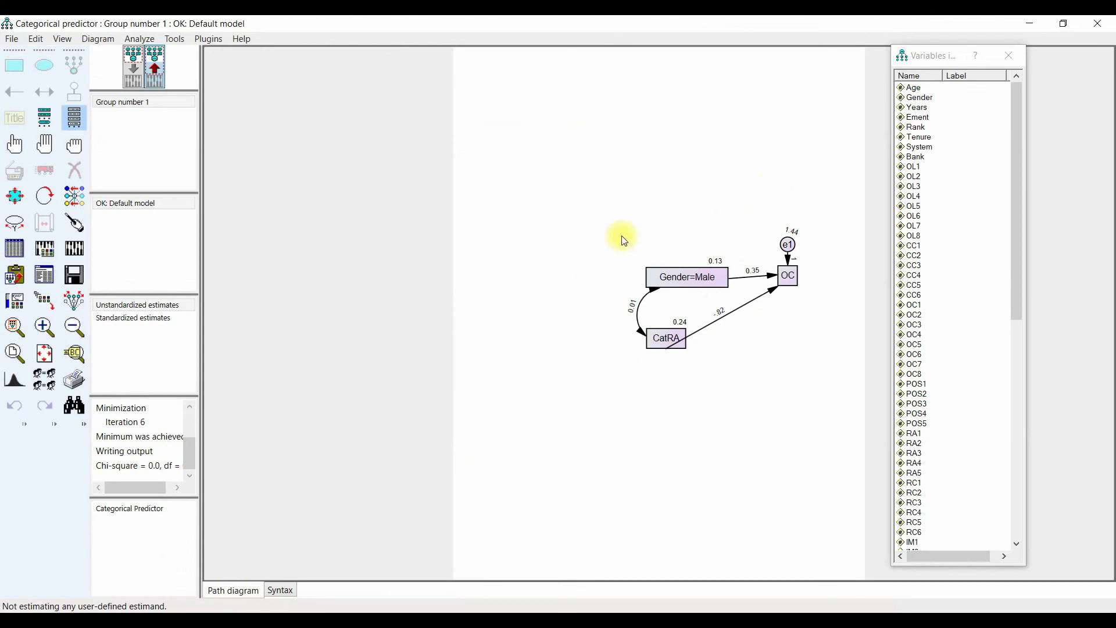